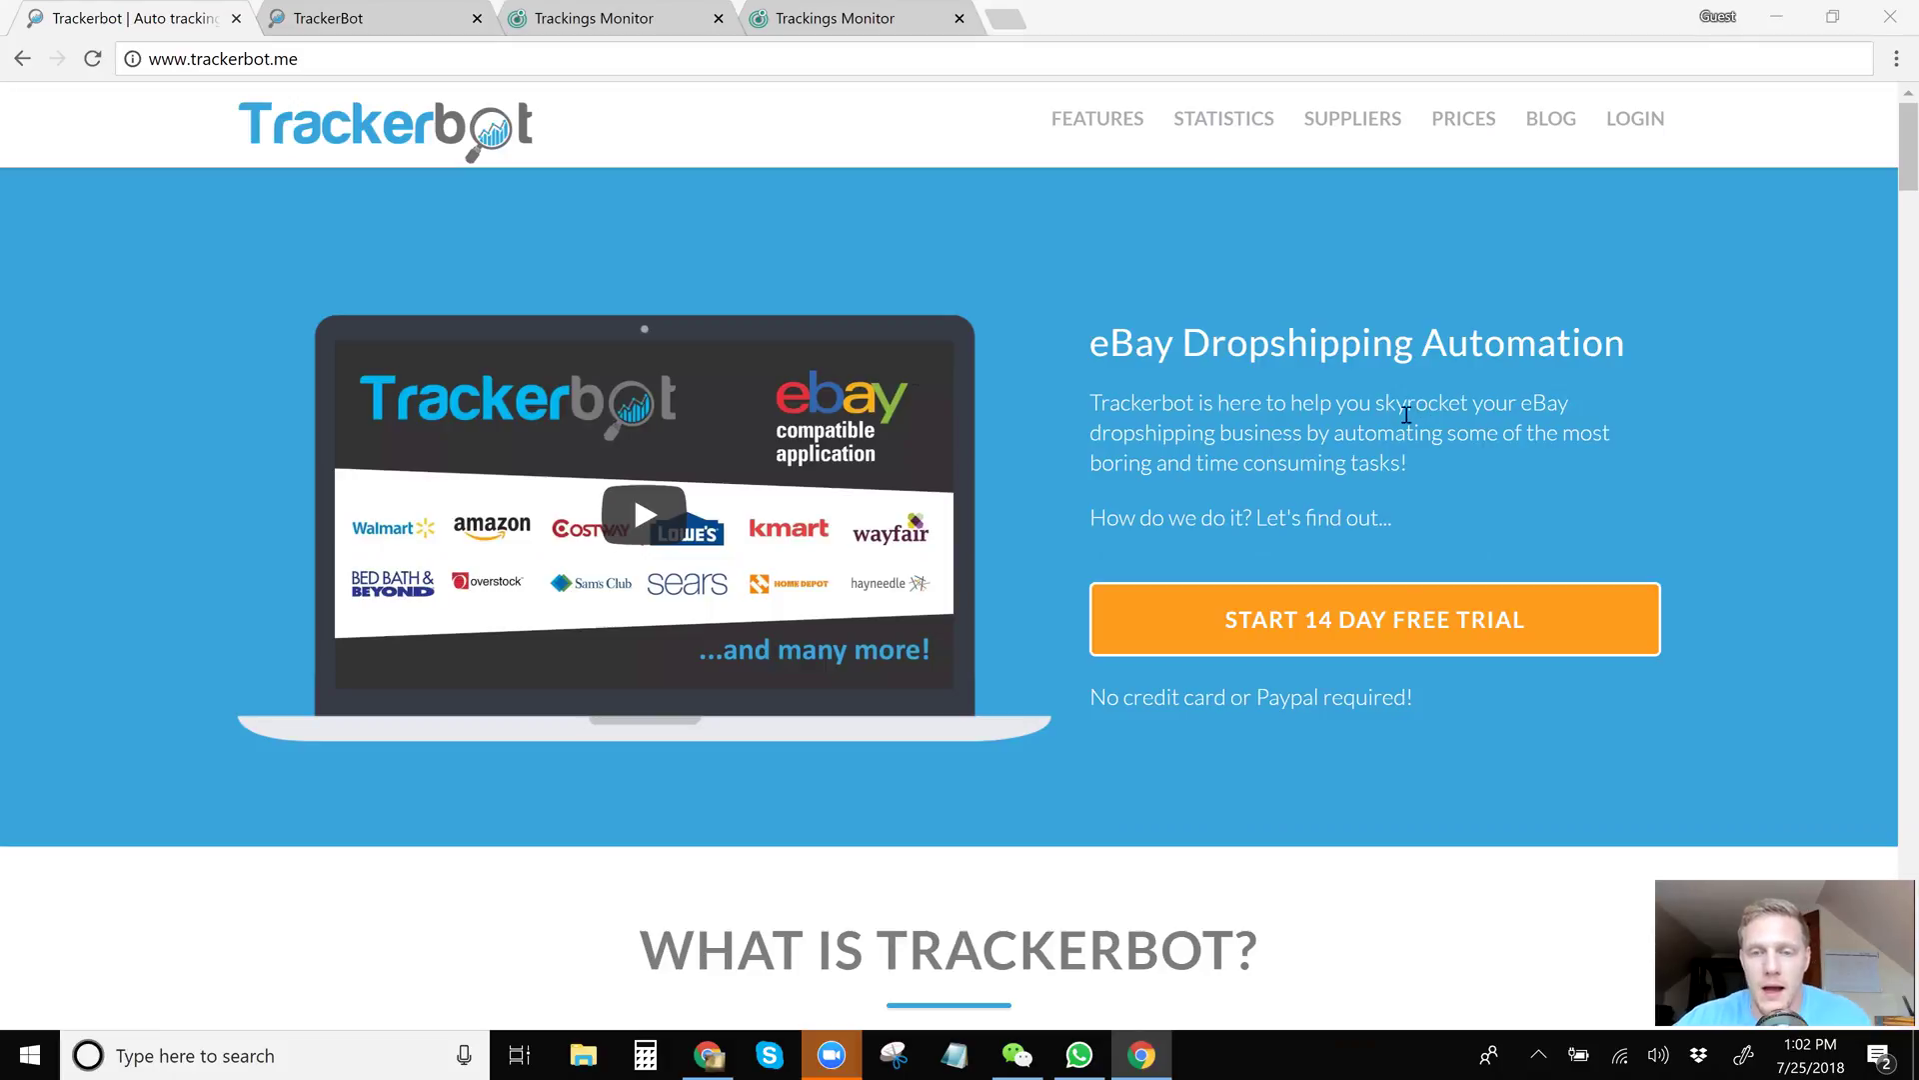
Scroll the landing page past Features and Statistics to the supported suppliers logo grid.
scroll(1404, 418, down, 3)
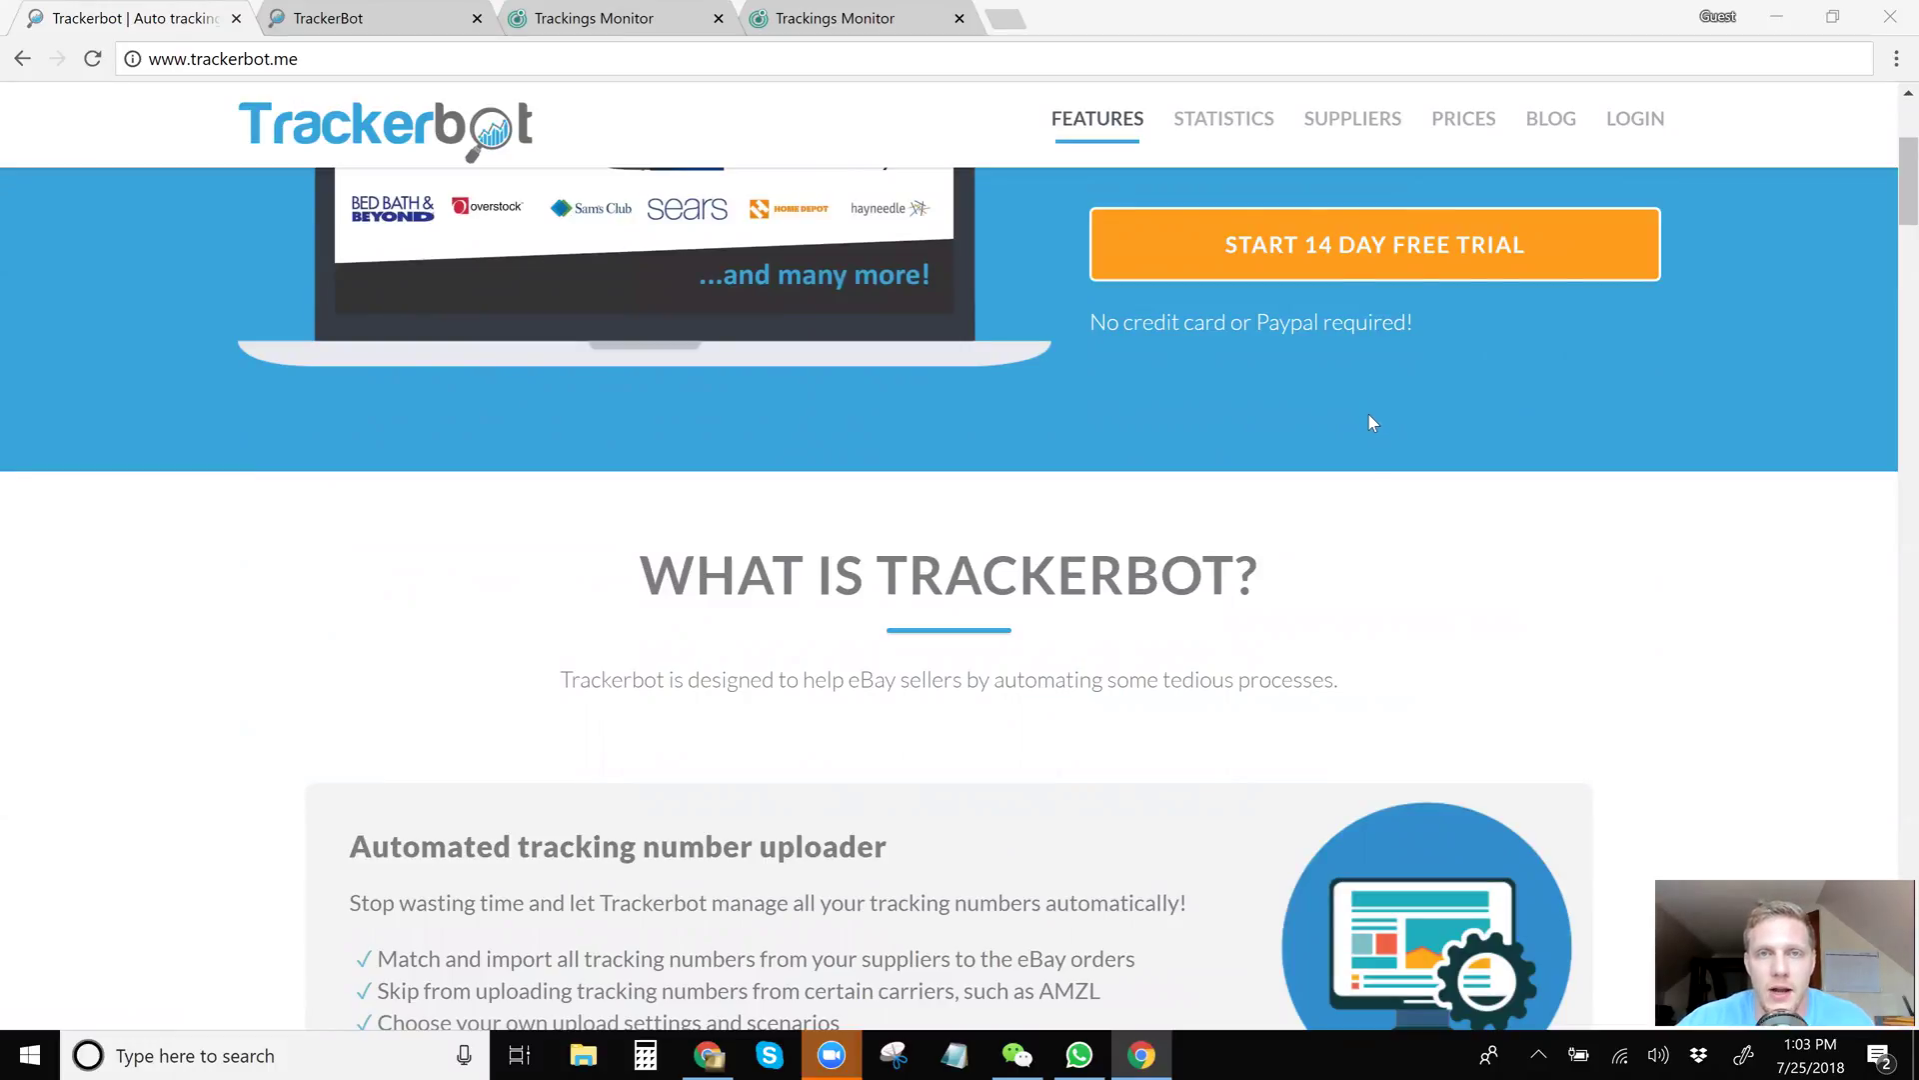
scroll(1372, 425, down, 2)
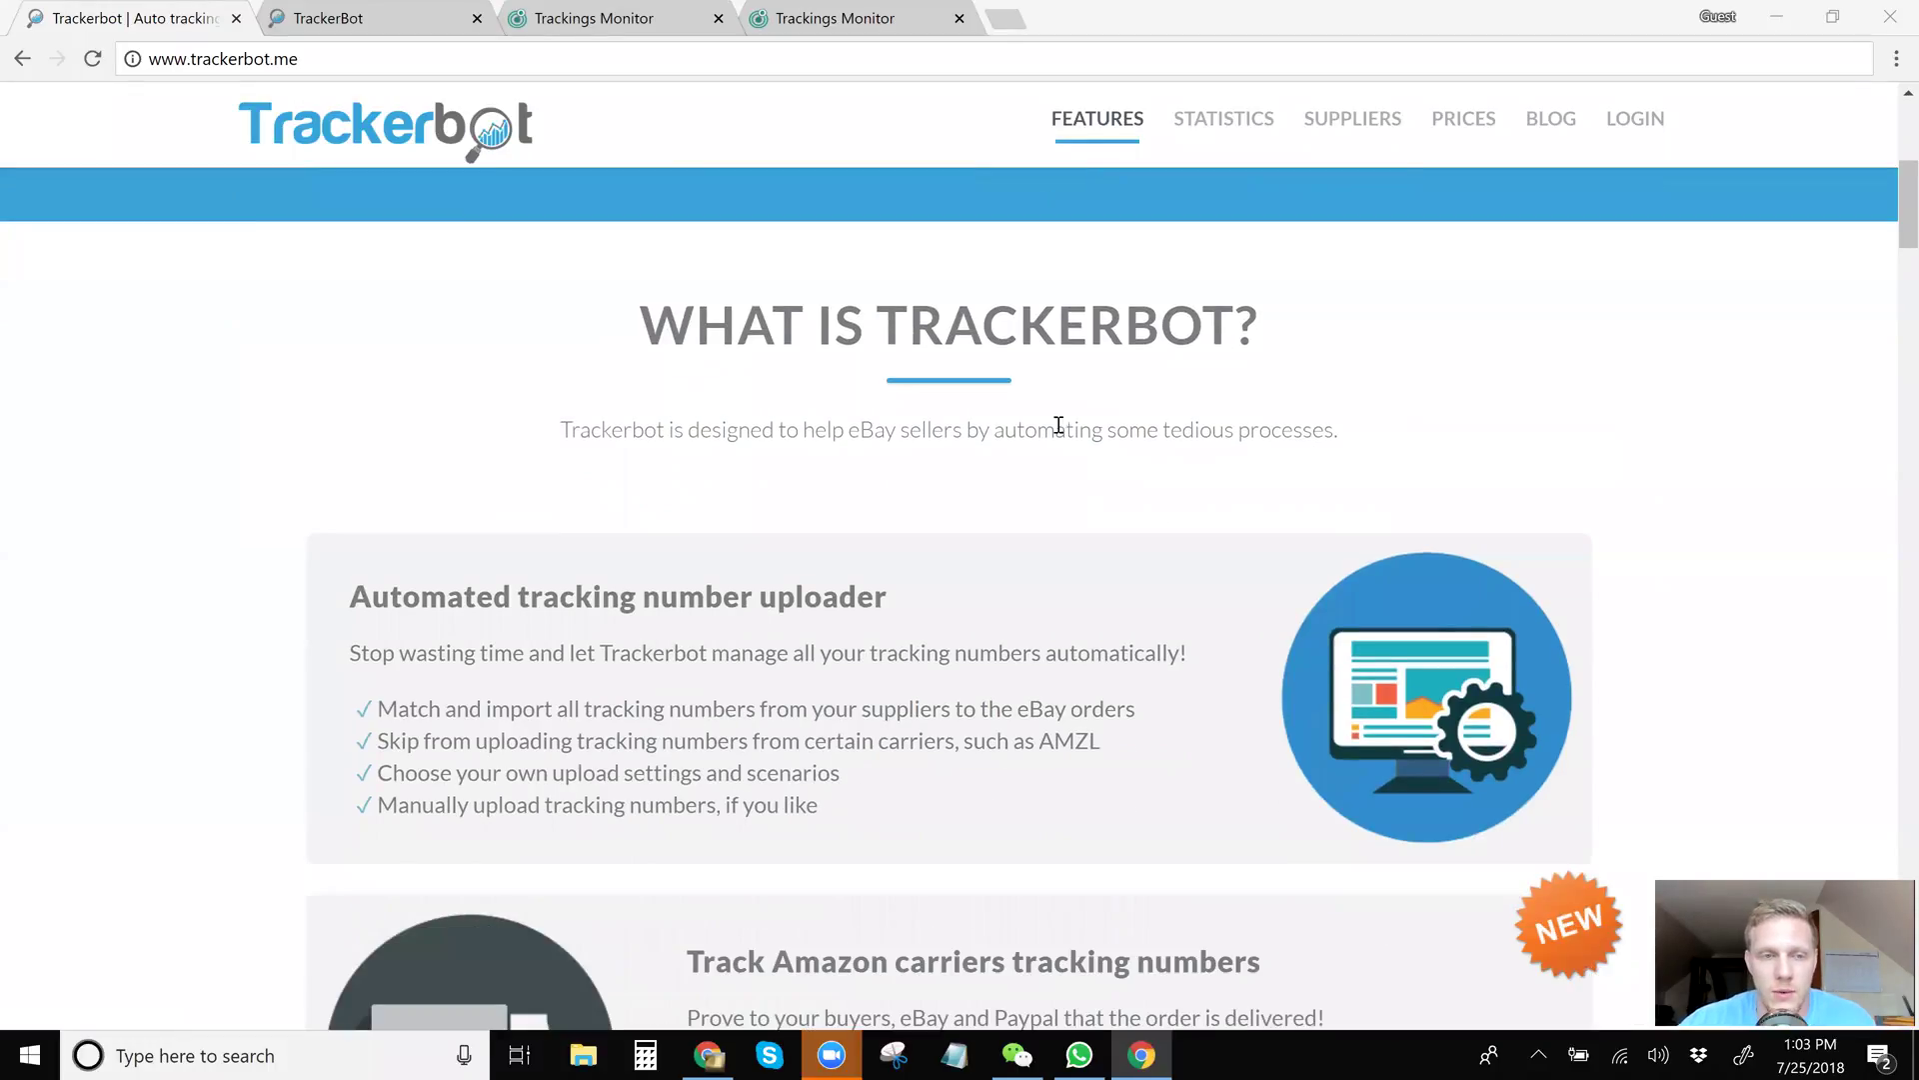
scroll(1097, 517, down, 4)
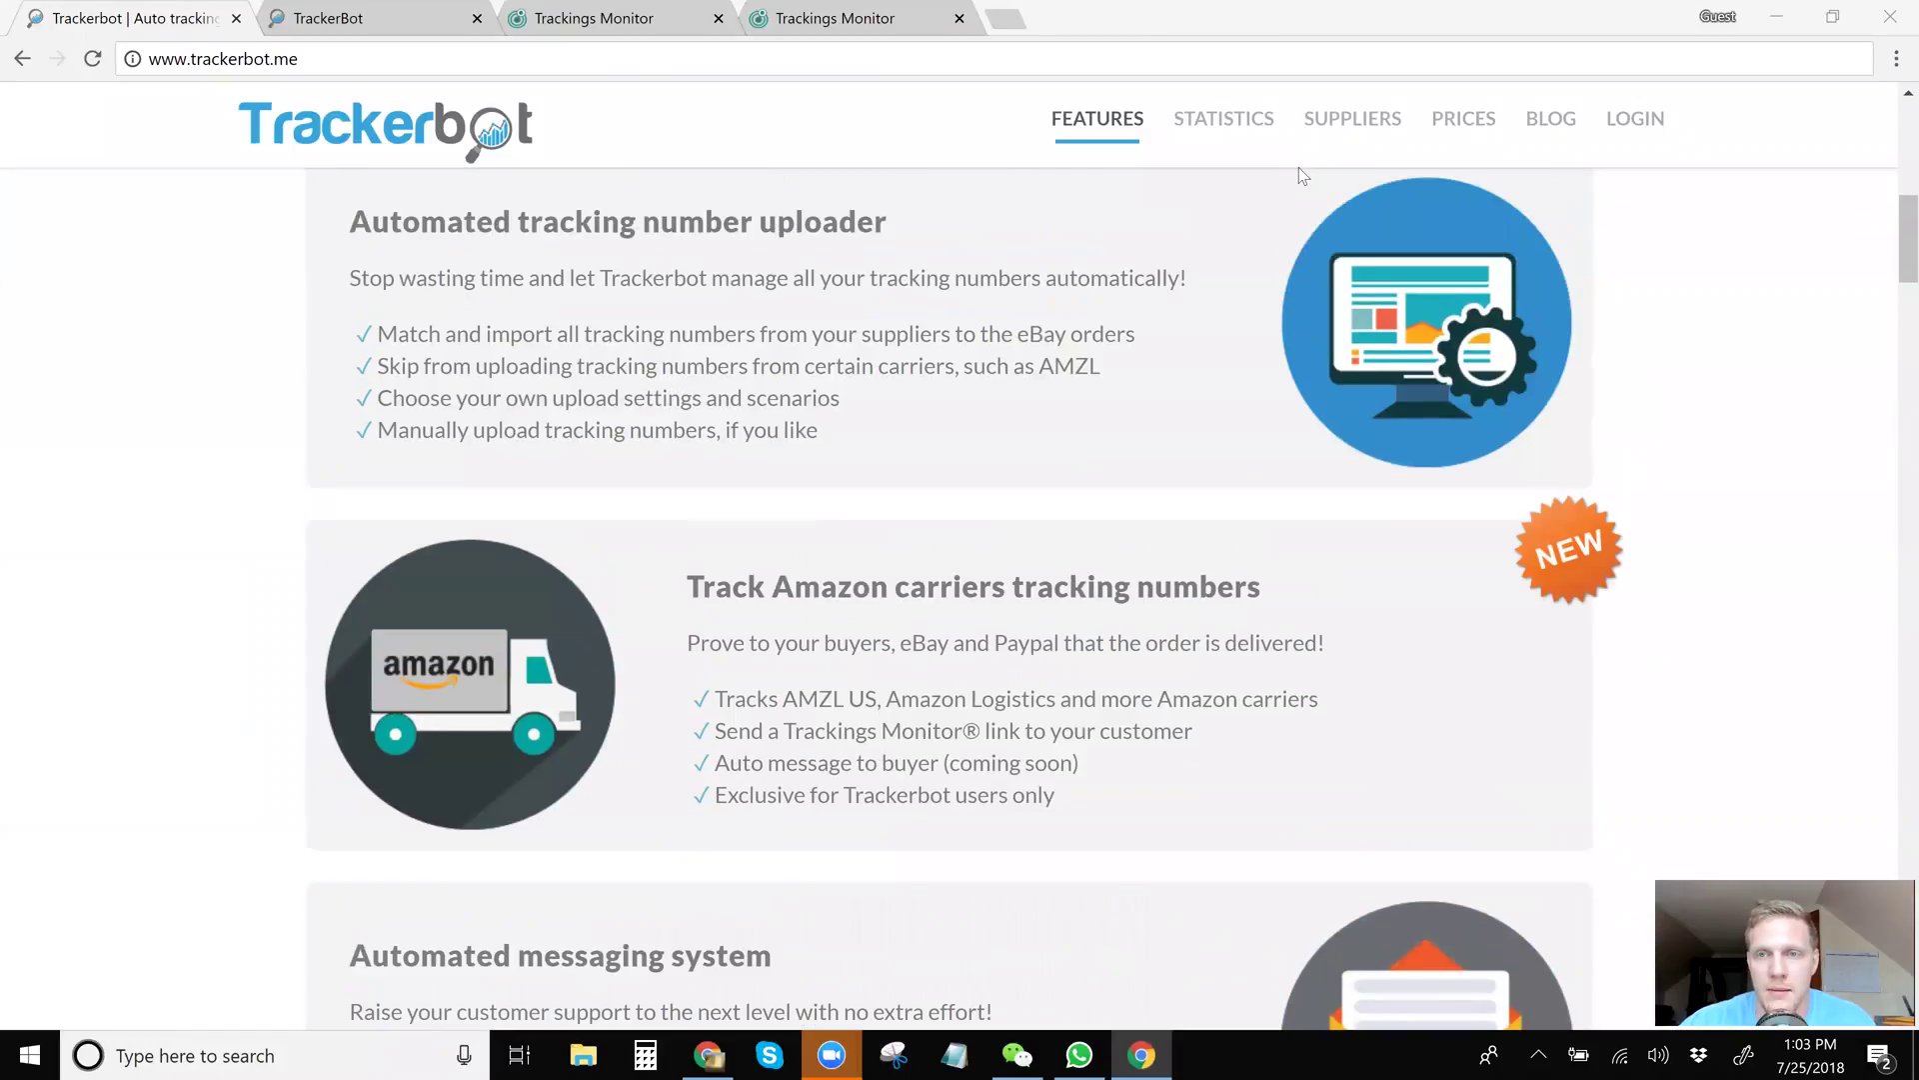
scroll(1199, 300, up, 1)
scroll(1118, 398, down, 10)
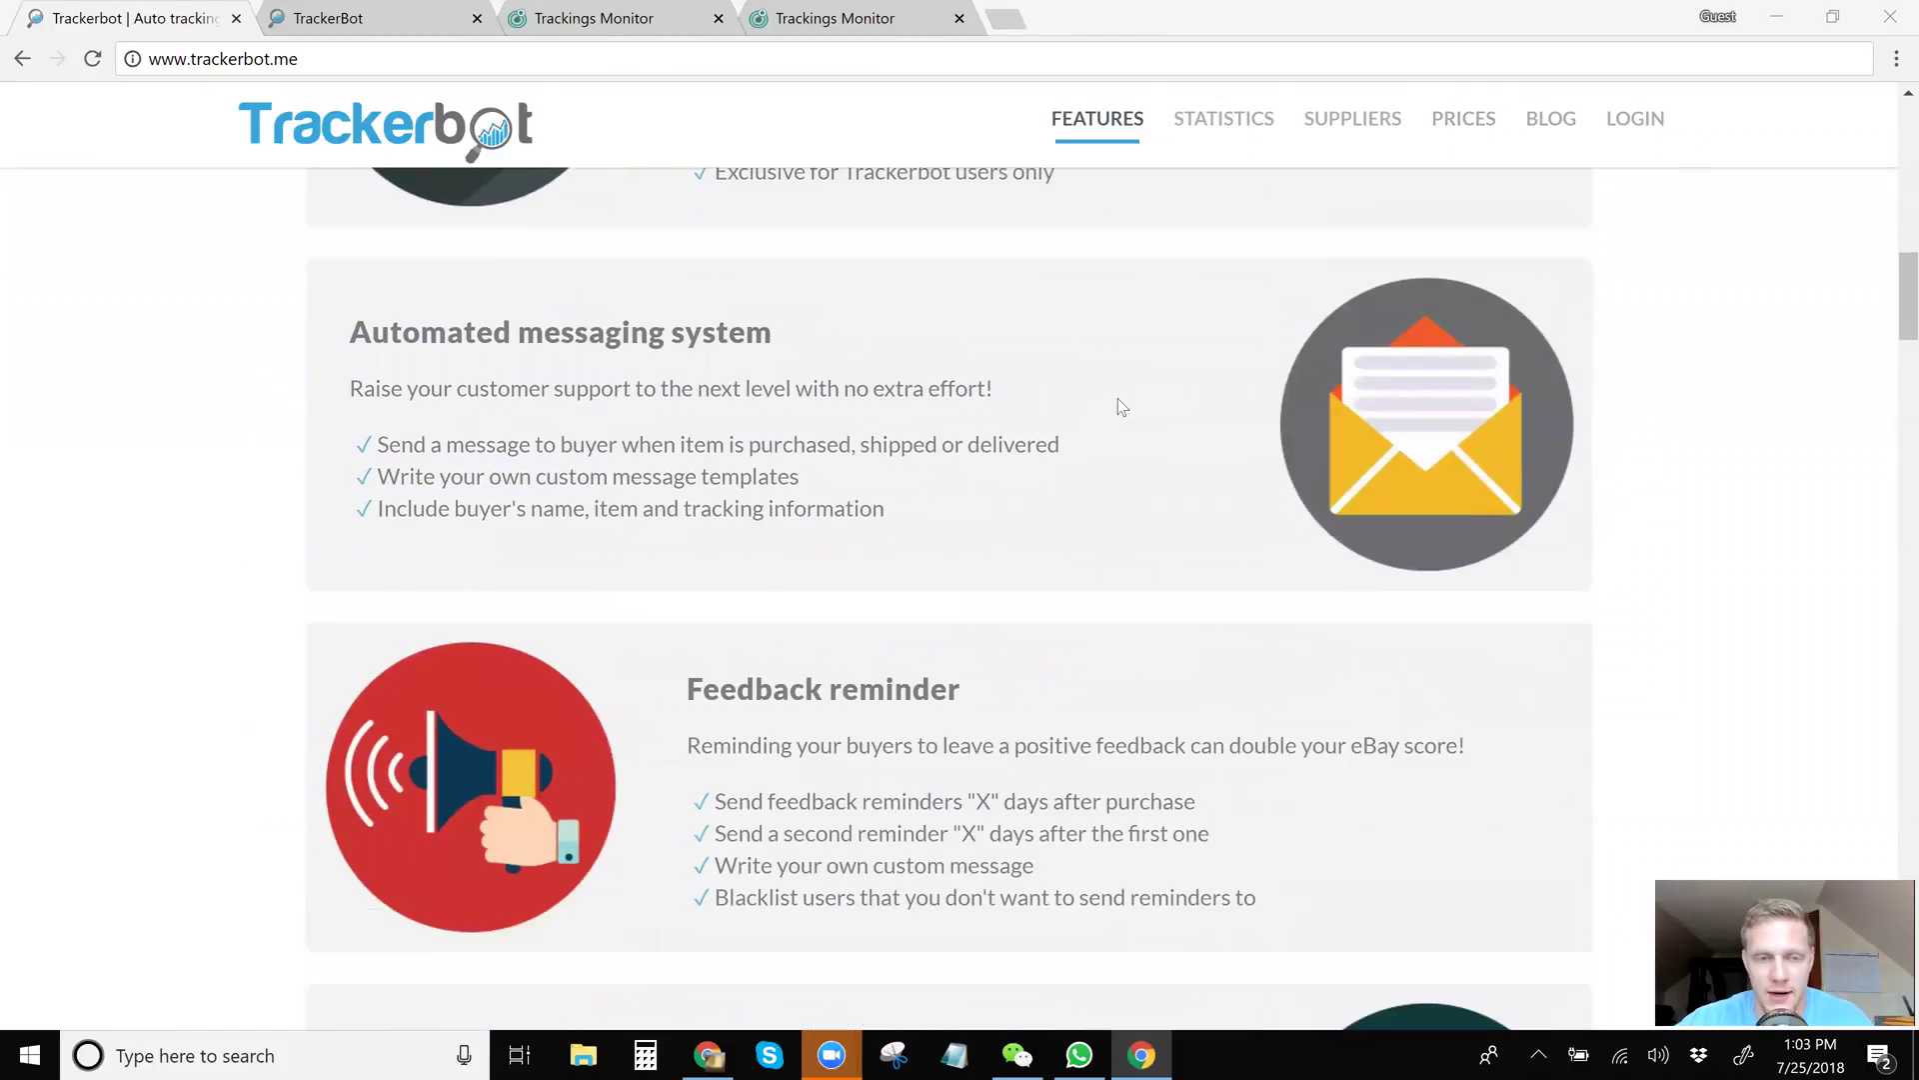
scroll(1109, 400, down, 12)
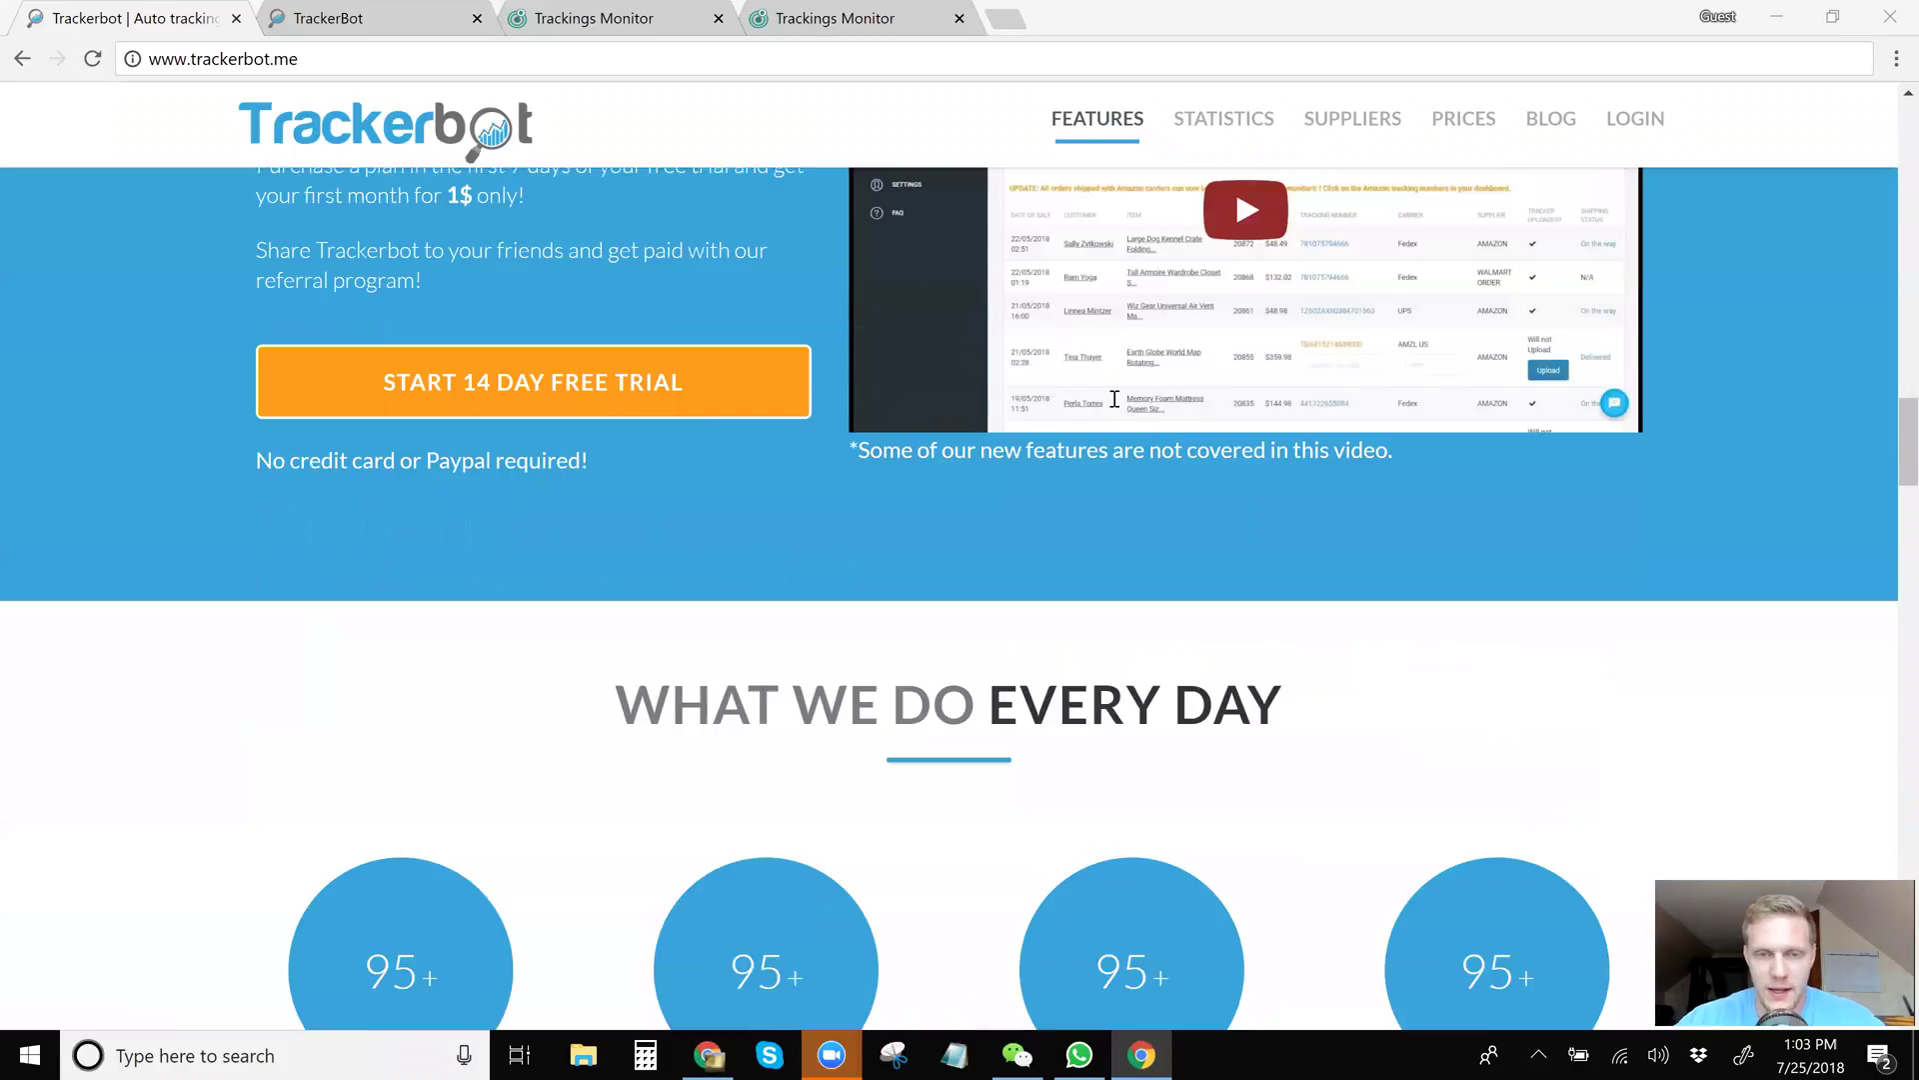
scroll(1112, 403, down, 8)
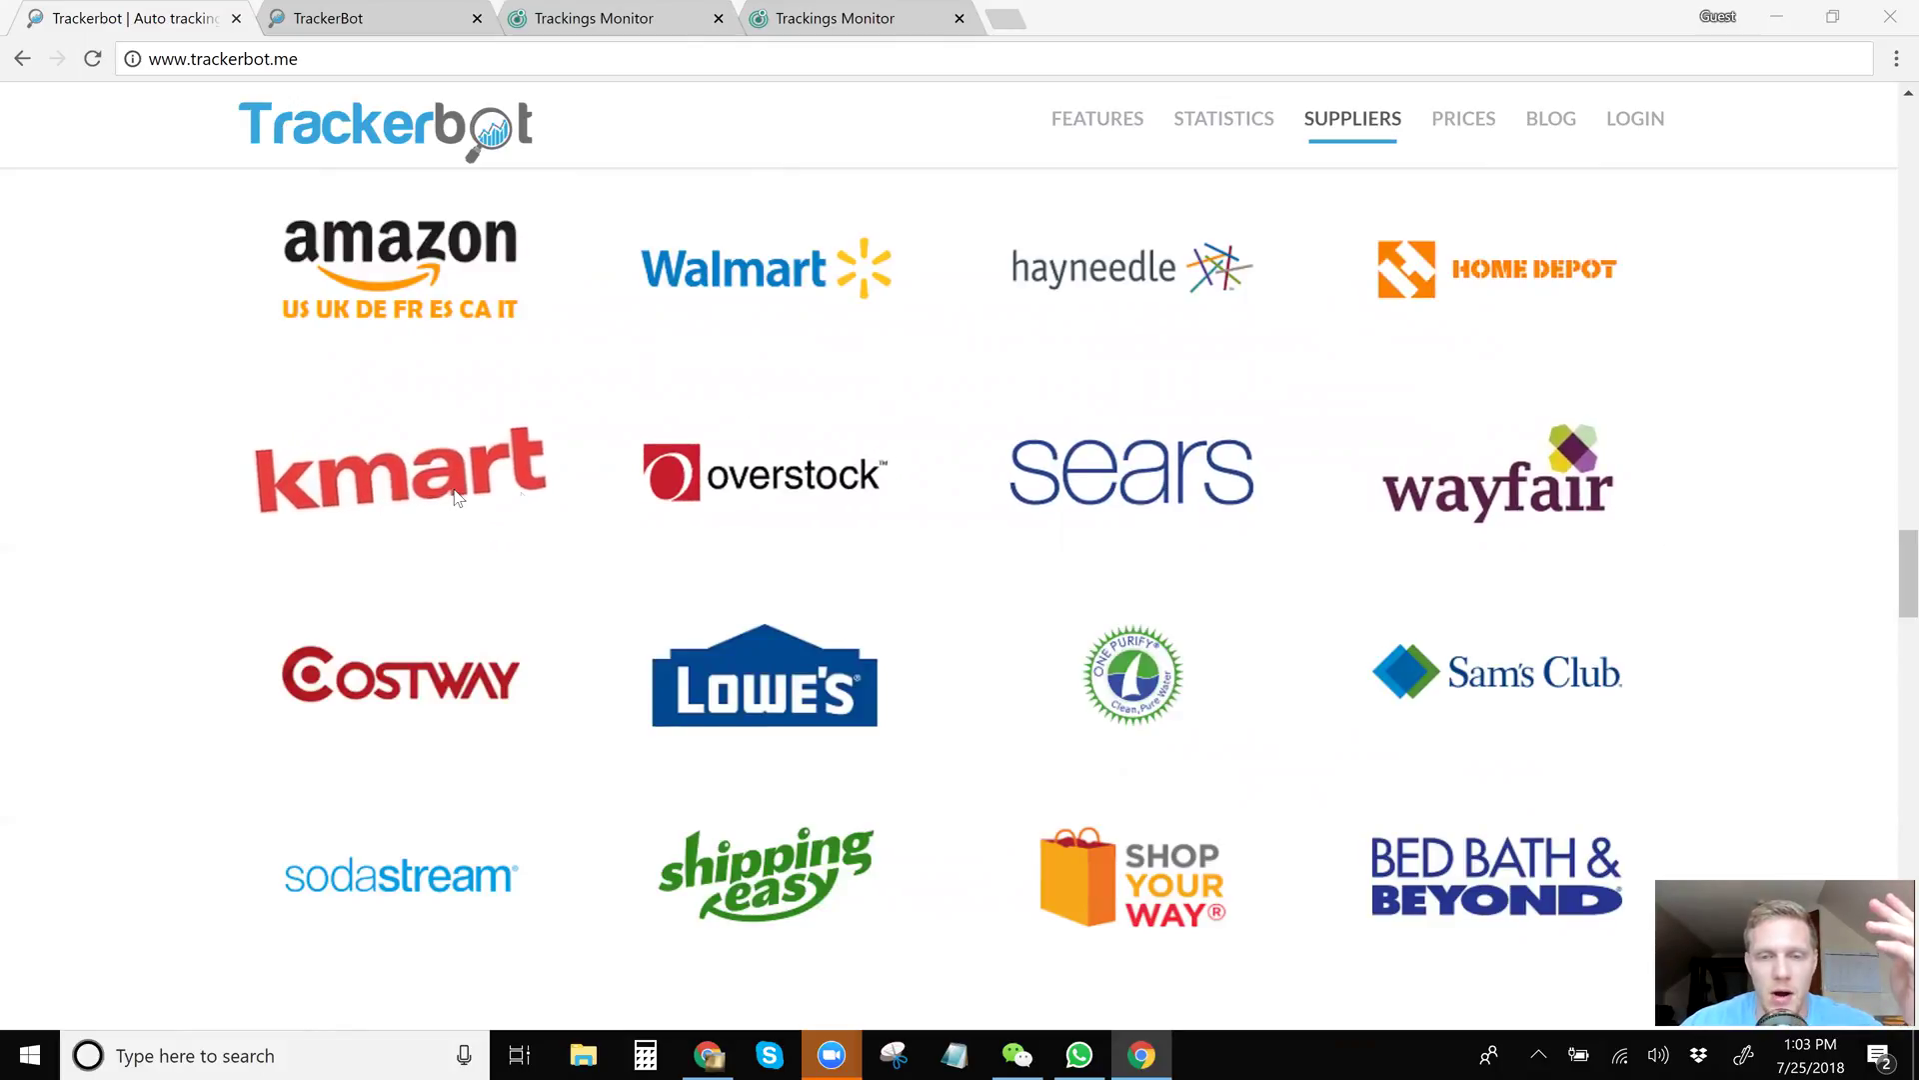
Scroll through the supplier logos from Amazon down to Costco, Target, ASDA and Academy, reaching OUR PRICES.
scroll(523, 506, down, 4)
scroll(1346, 671, up, 1)
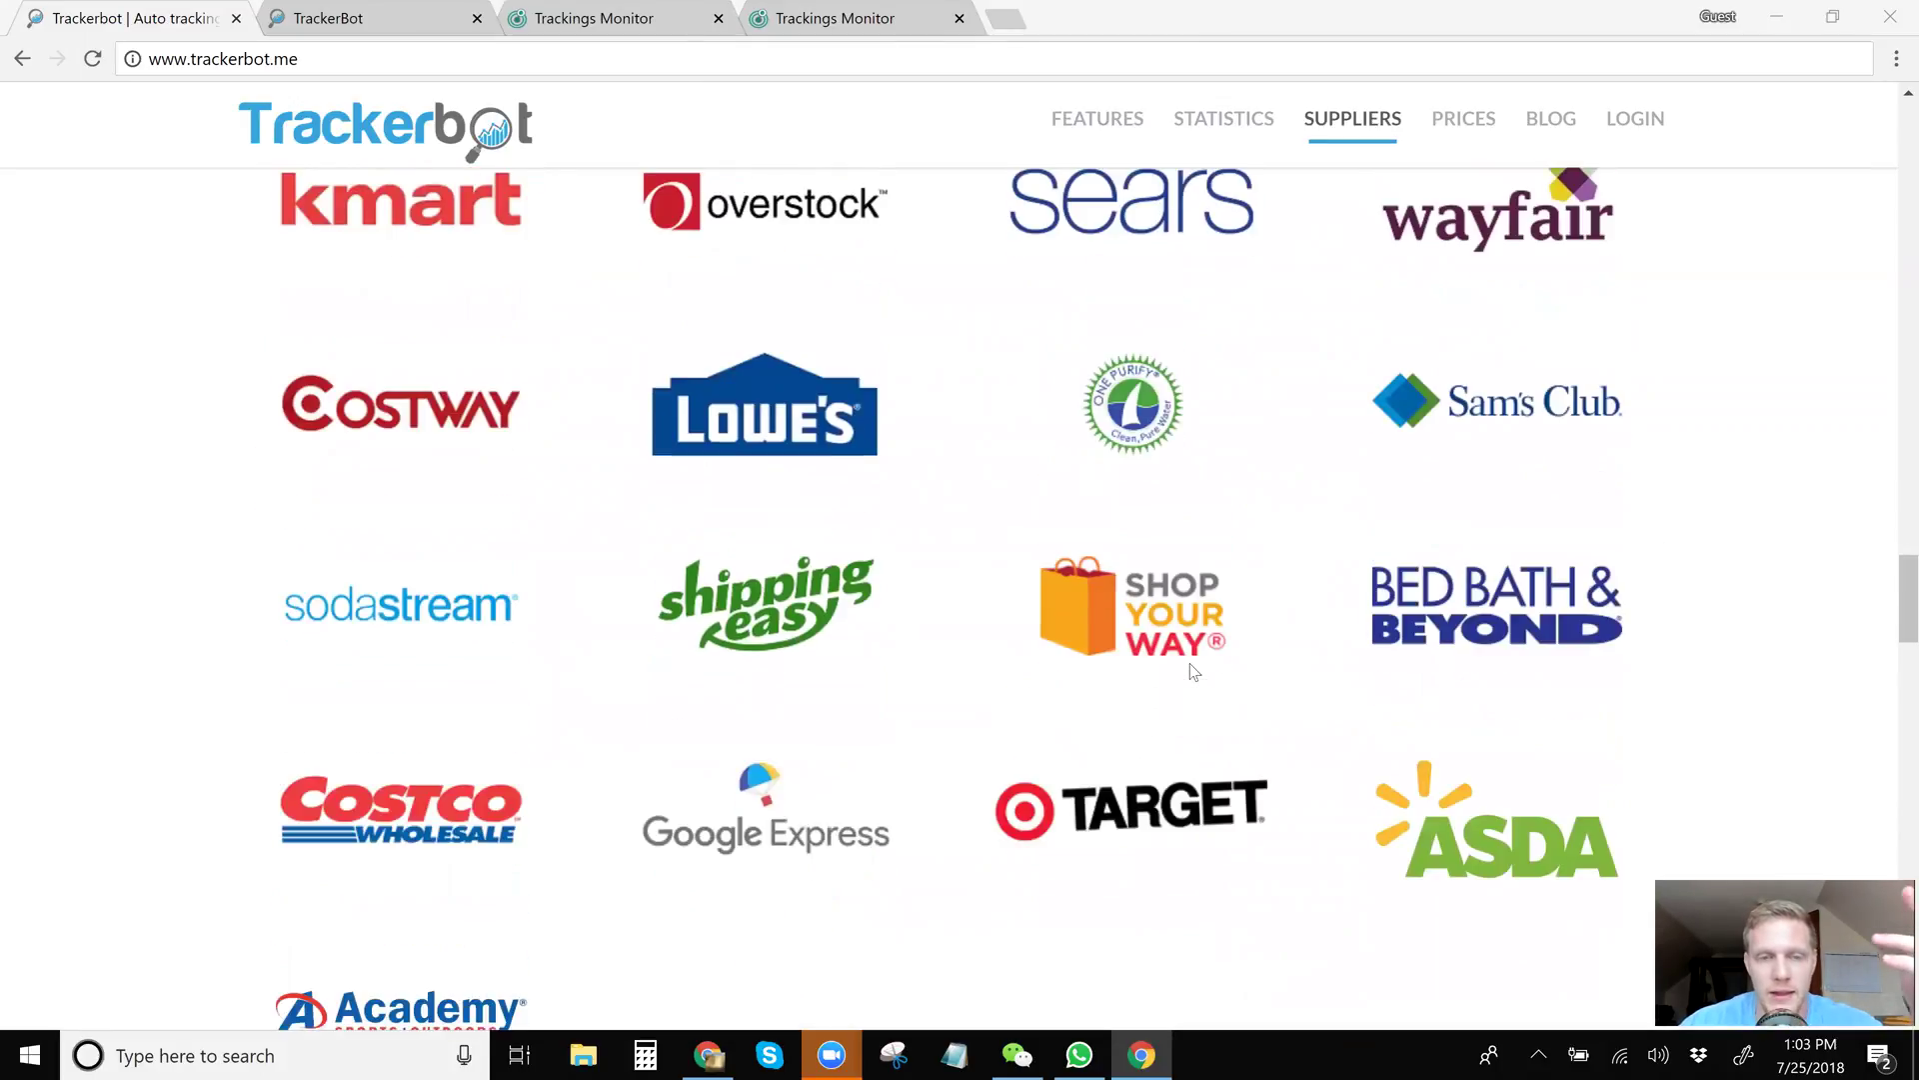
scroll(1189, 669, down, 2)
scroll(628, 579, up, 3)
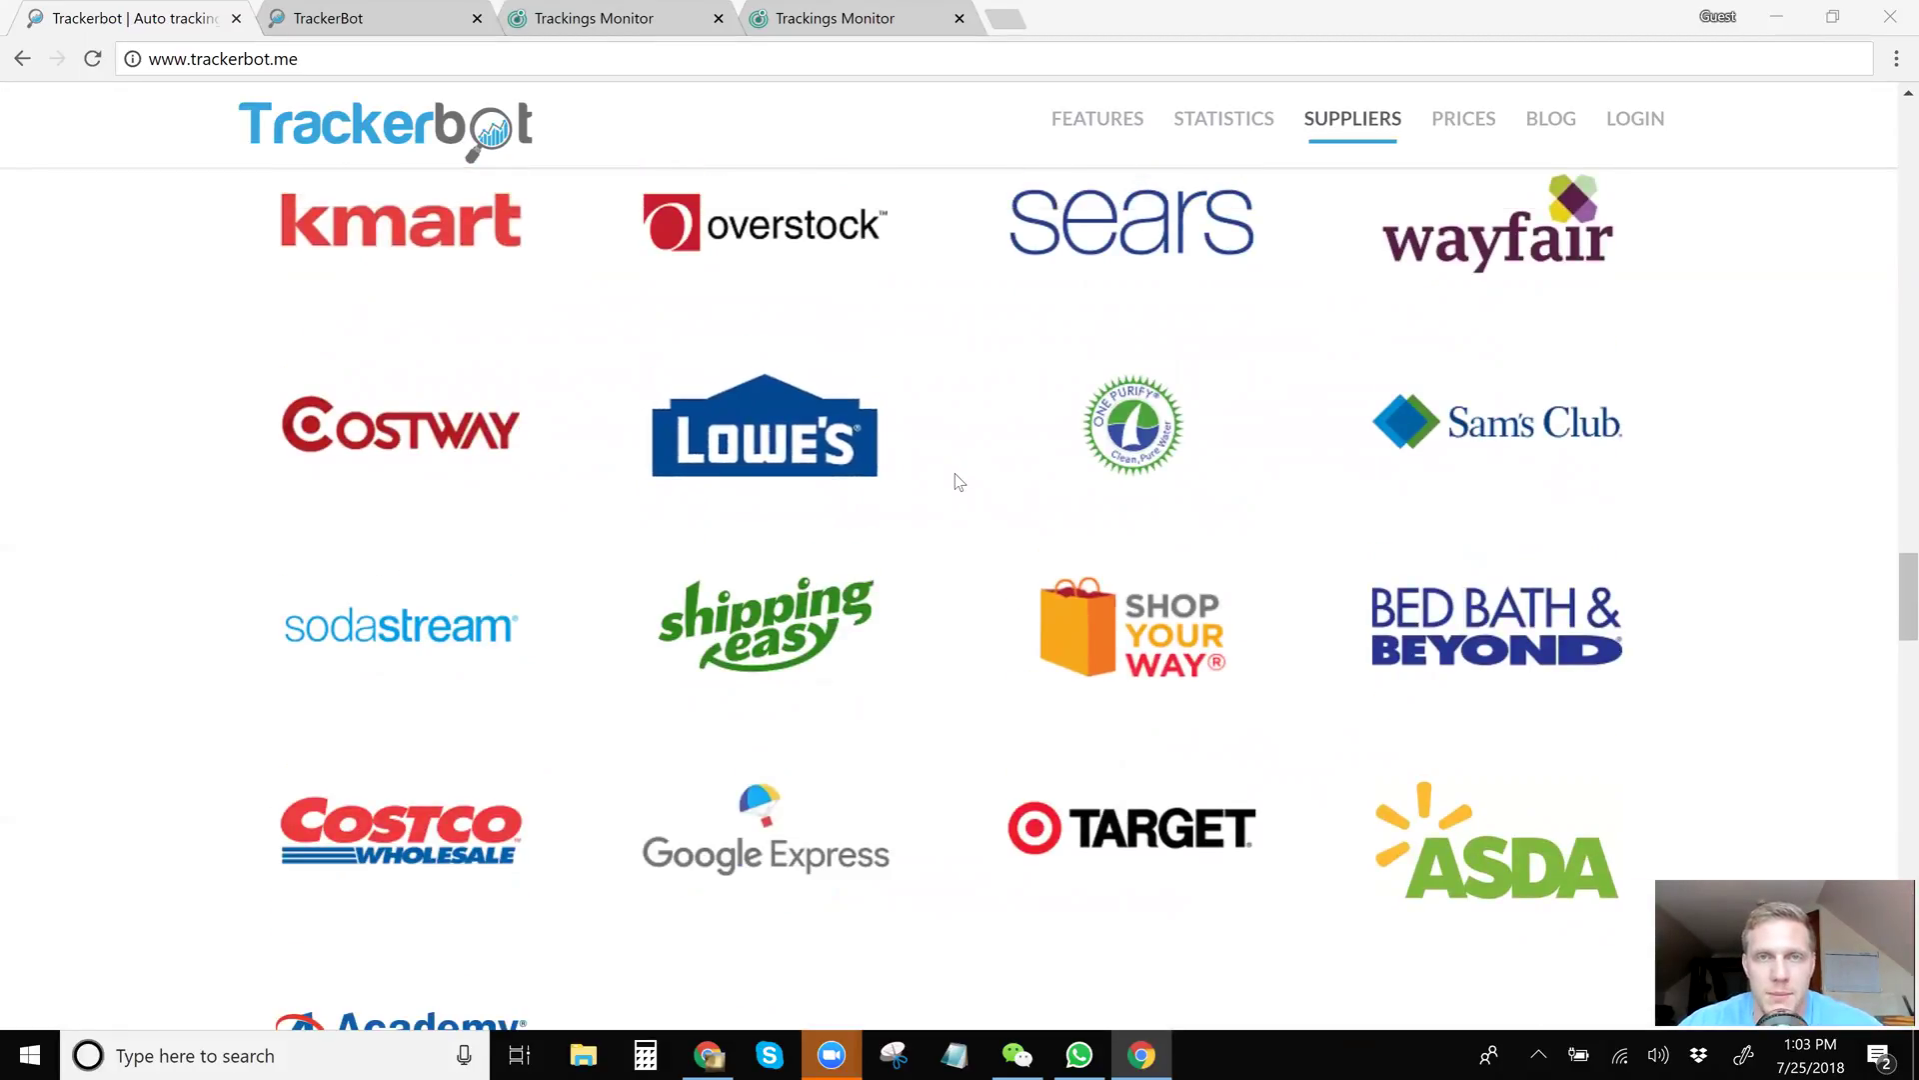
scroll(959, 481, up, 3)
scroll(959, 482, down, 2)
scroll(958, 481, up, 2)
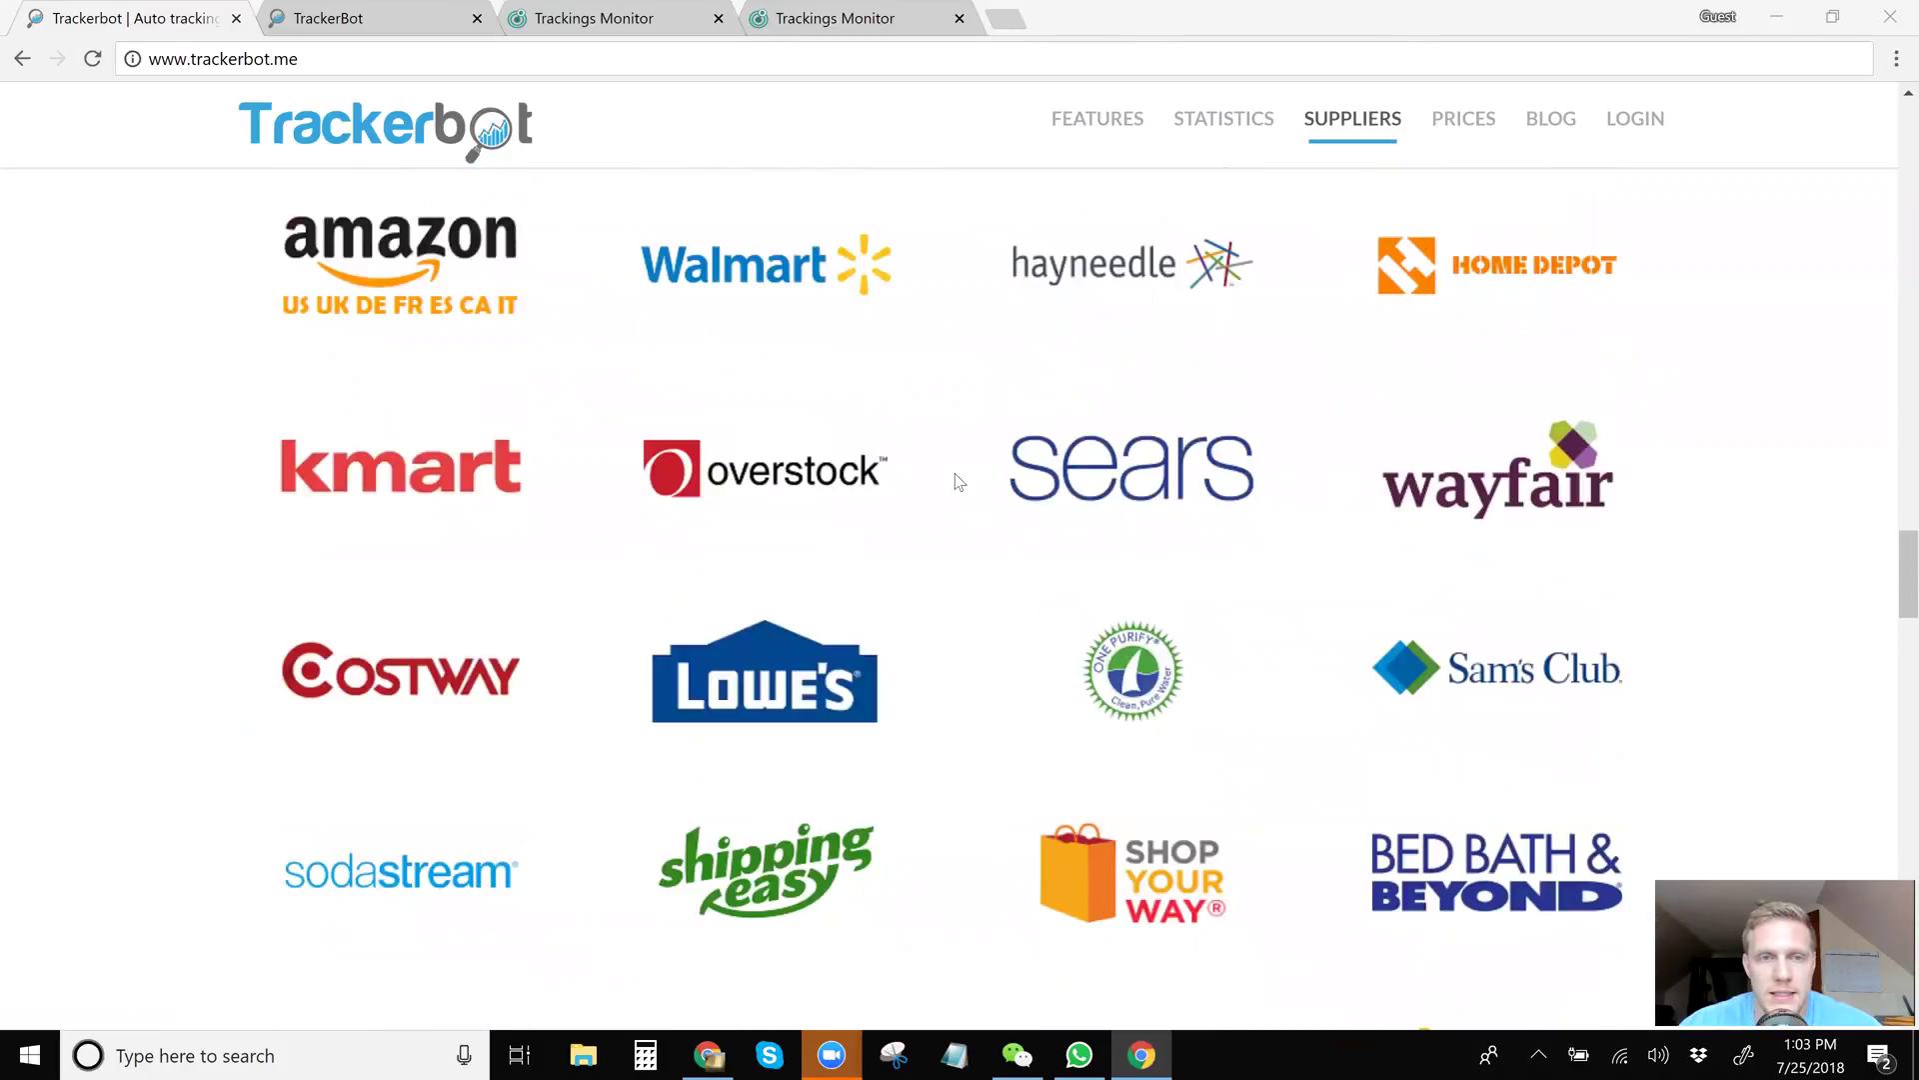
scroll(959, 482, down, 4)
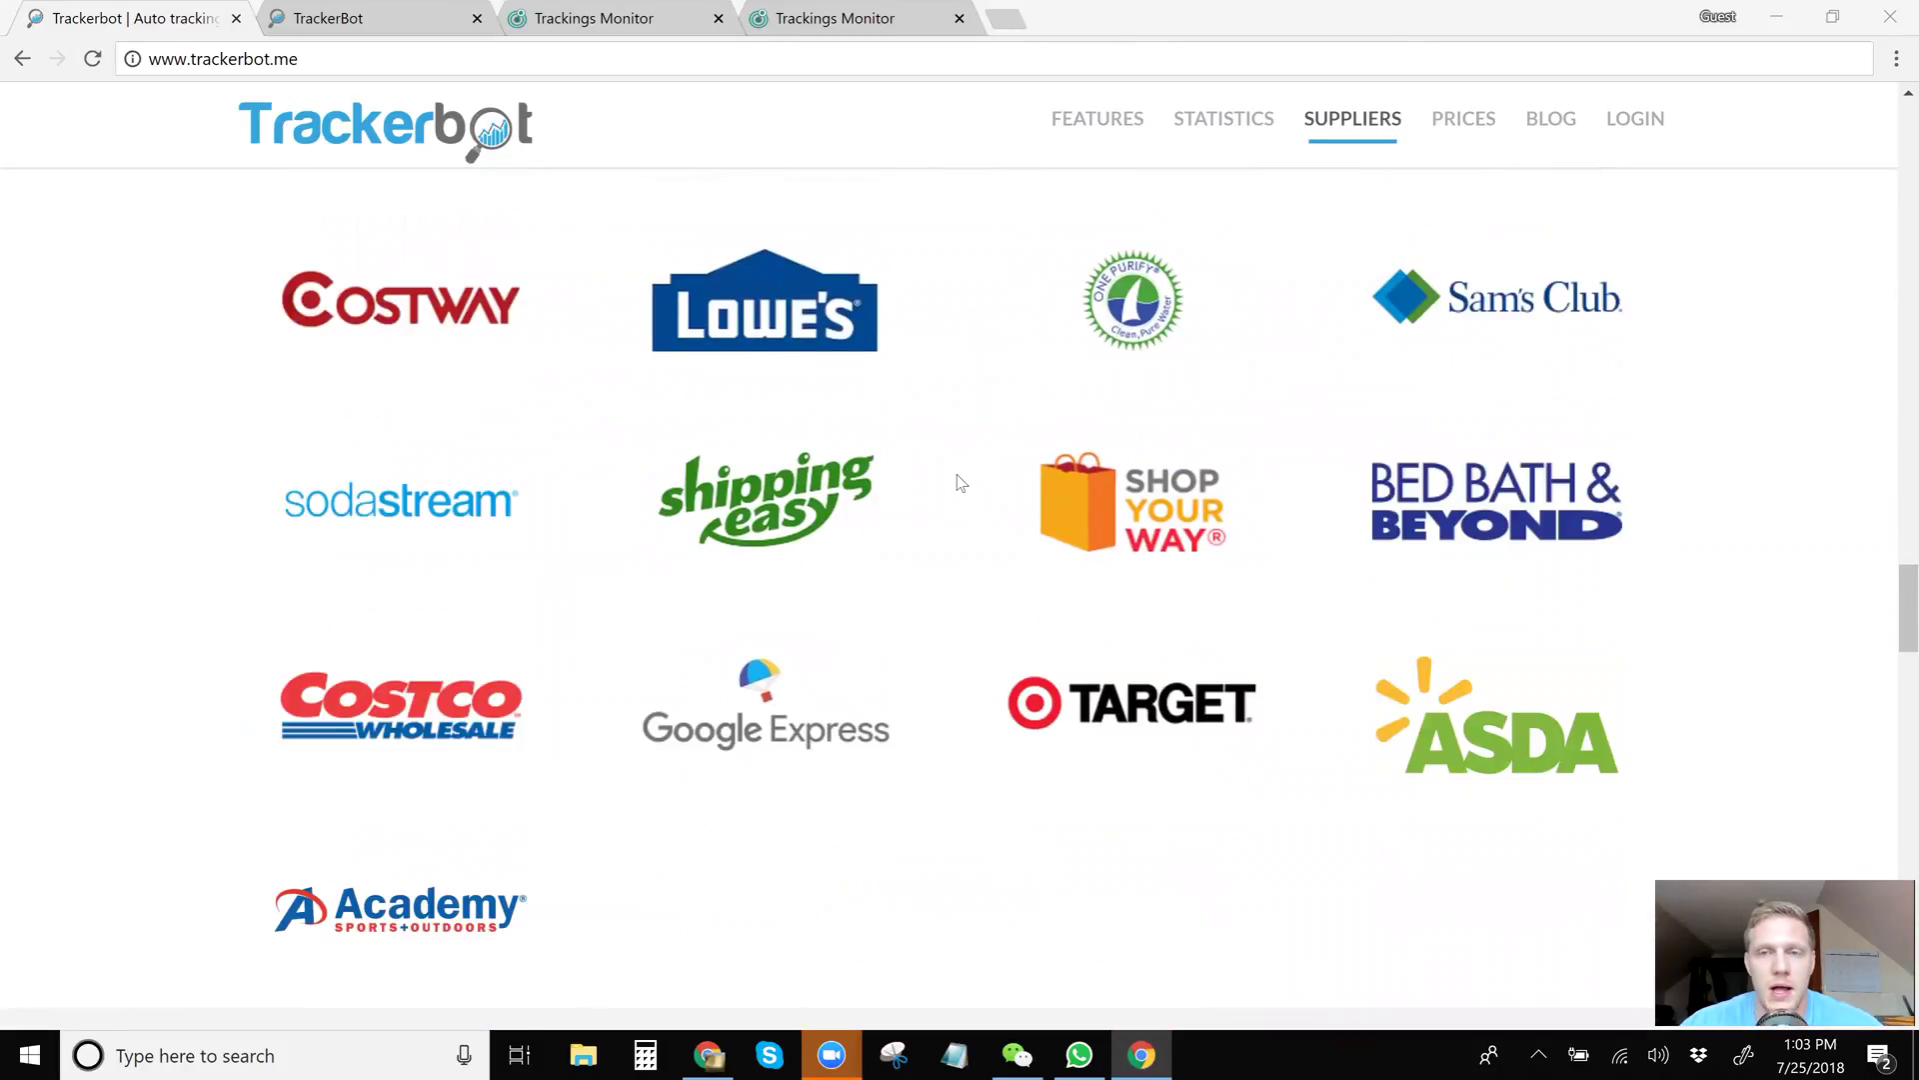
scroll(960, 481, down, 1)
scroll(959, 481, down, 1)
scroll(960, 479, up, 1)
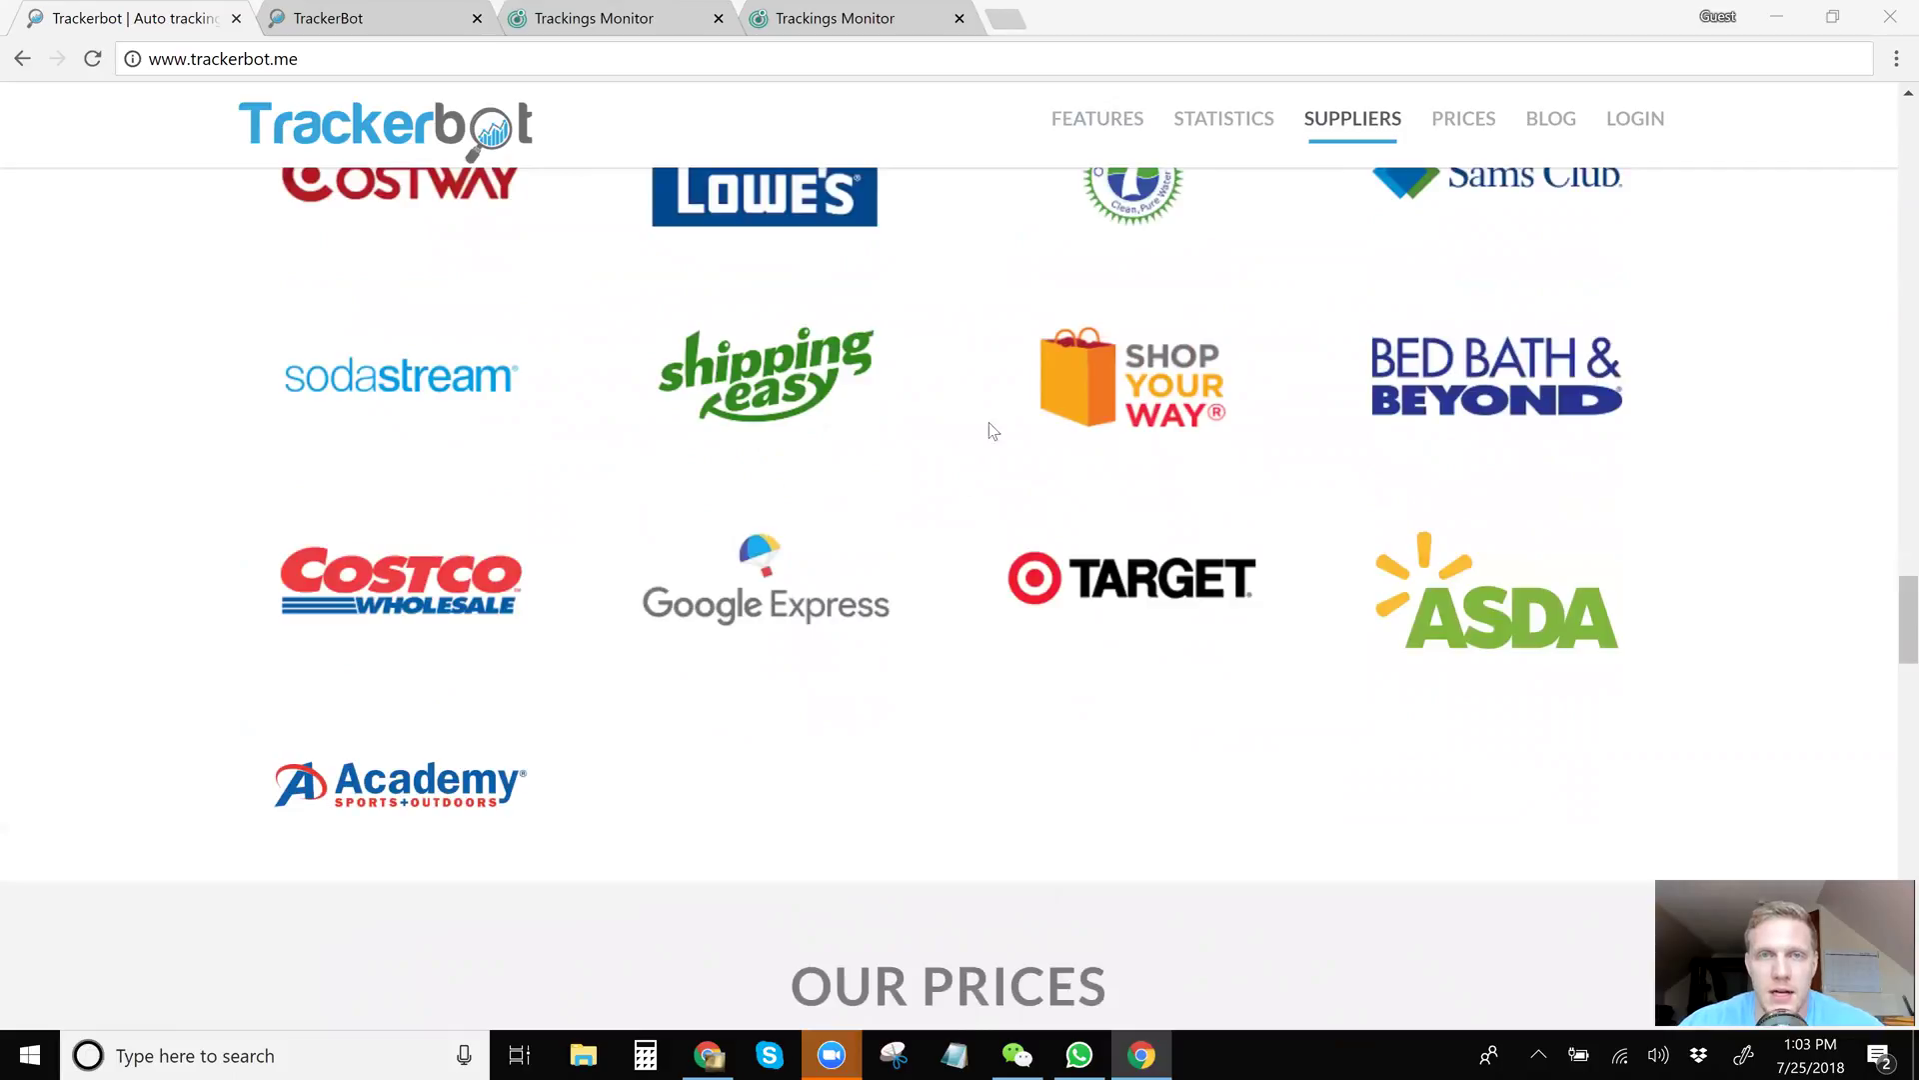
Jump to the pricing plans section and scroll through the plans.
click(1473, 124)
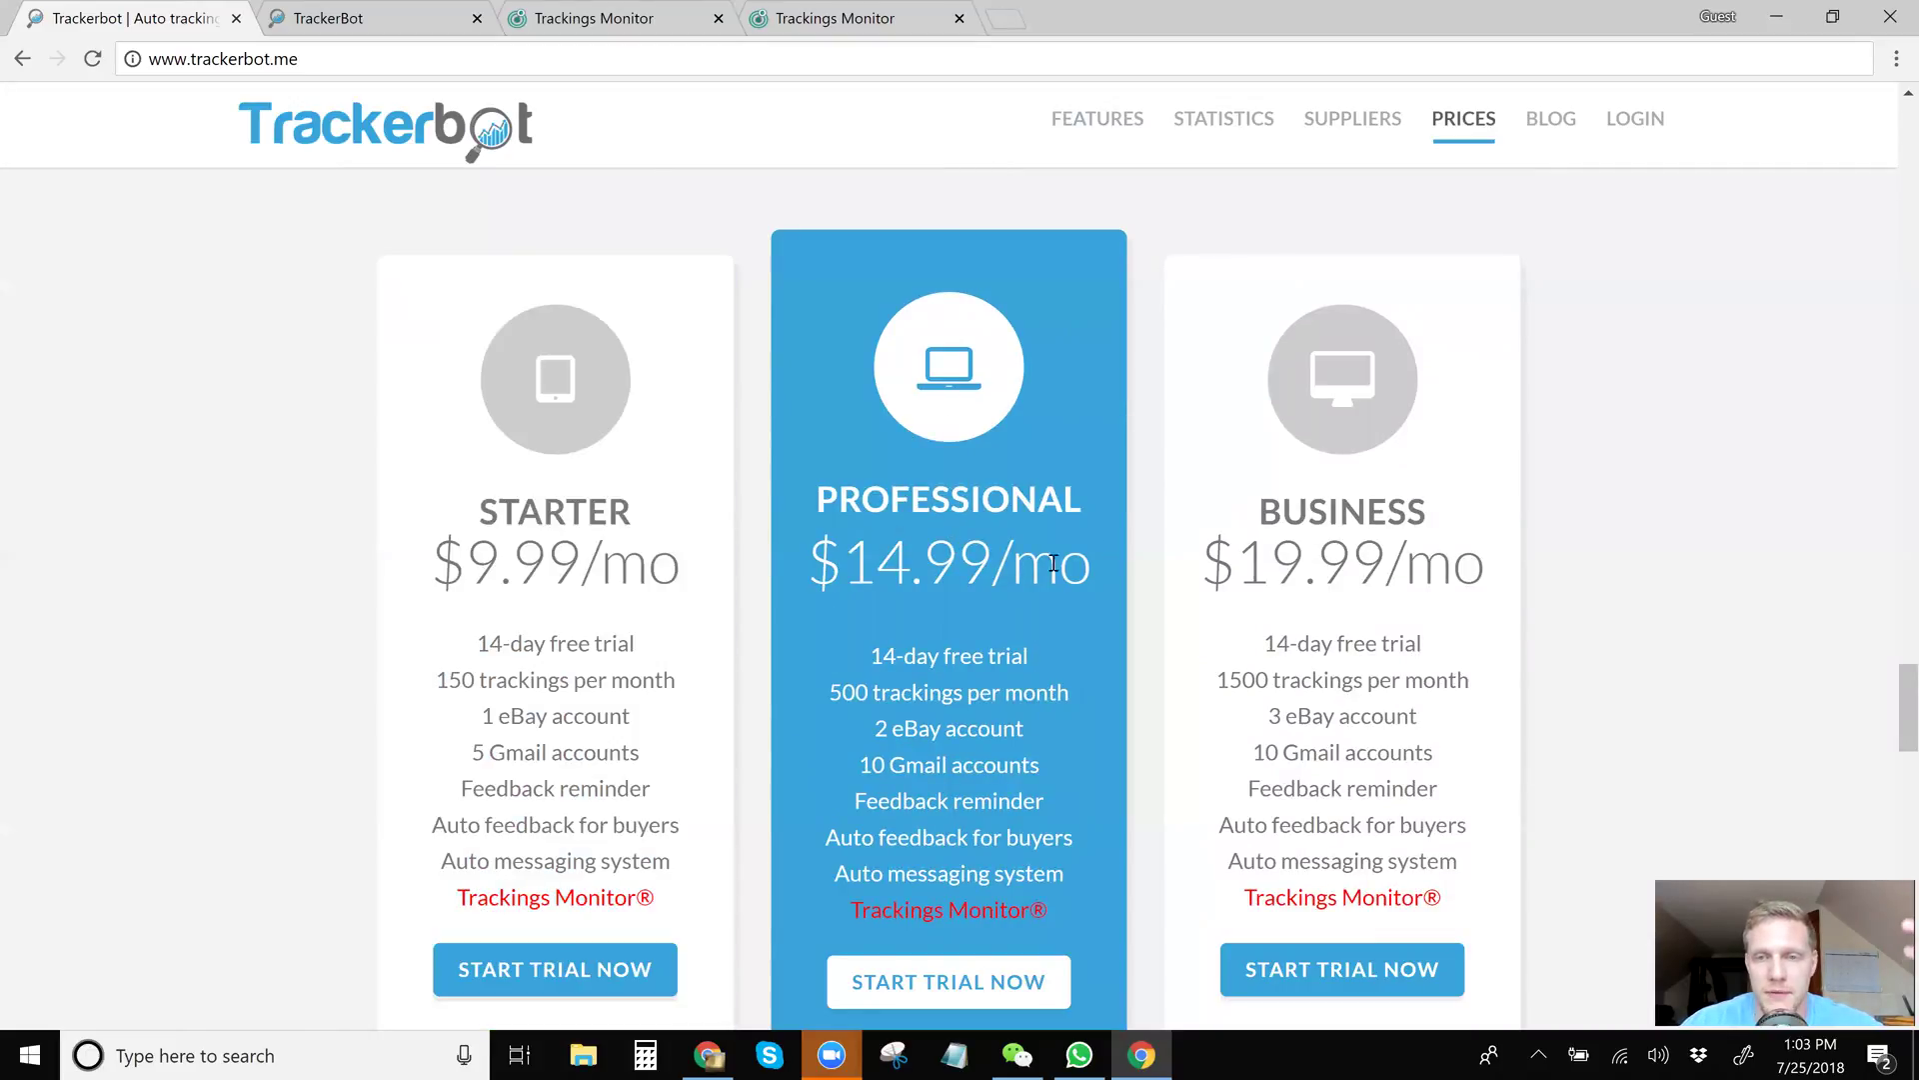
scroll(1366, 540, down, 9)
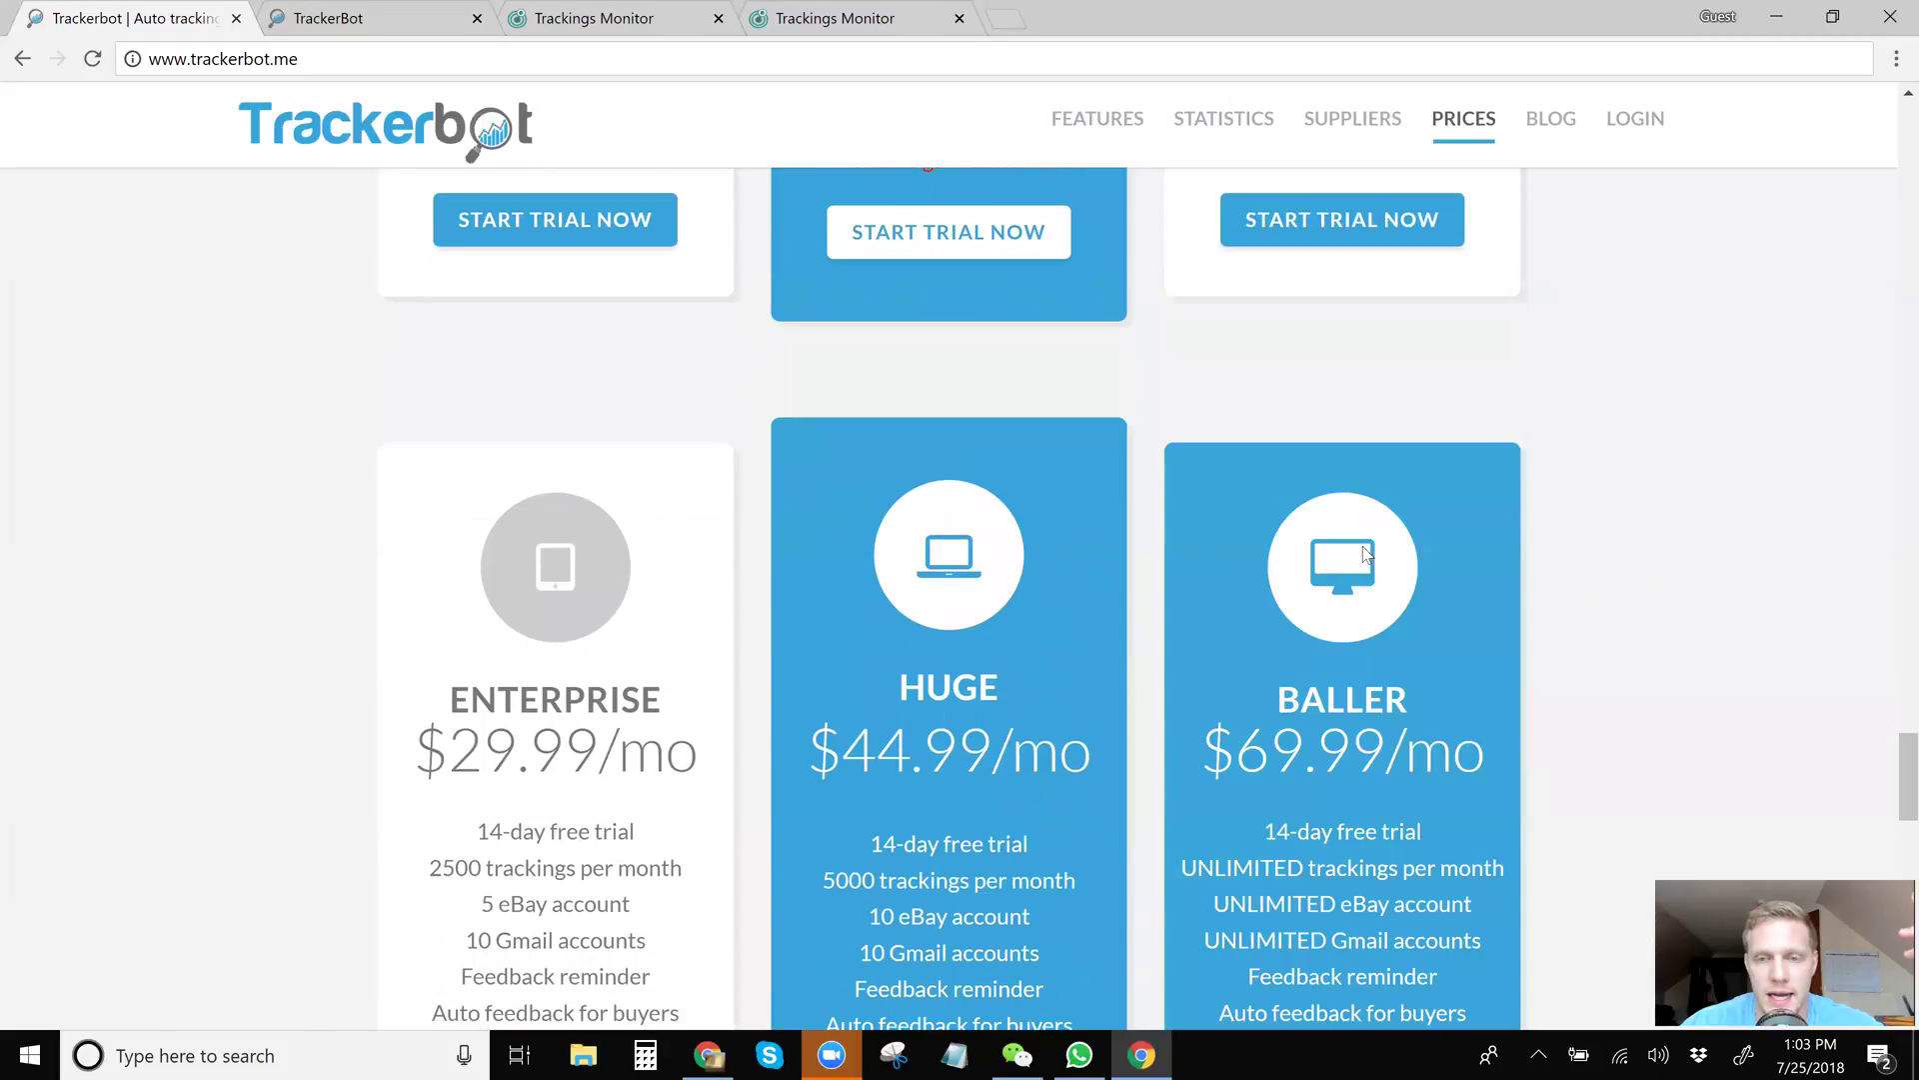
scroll(764, 543, down, 1)
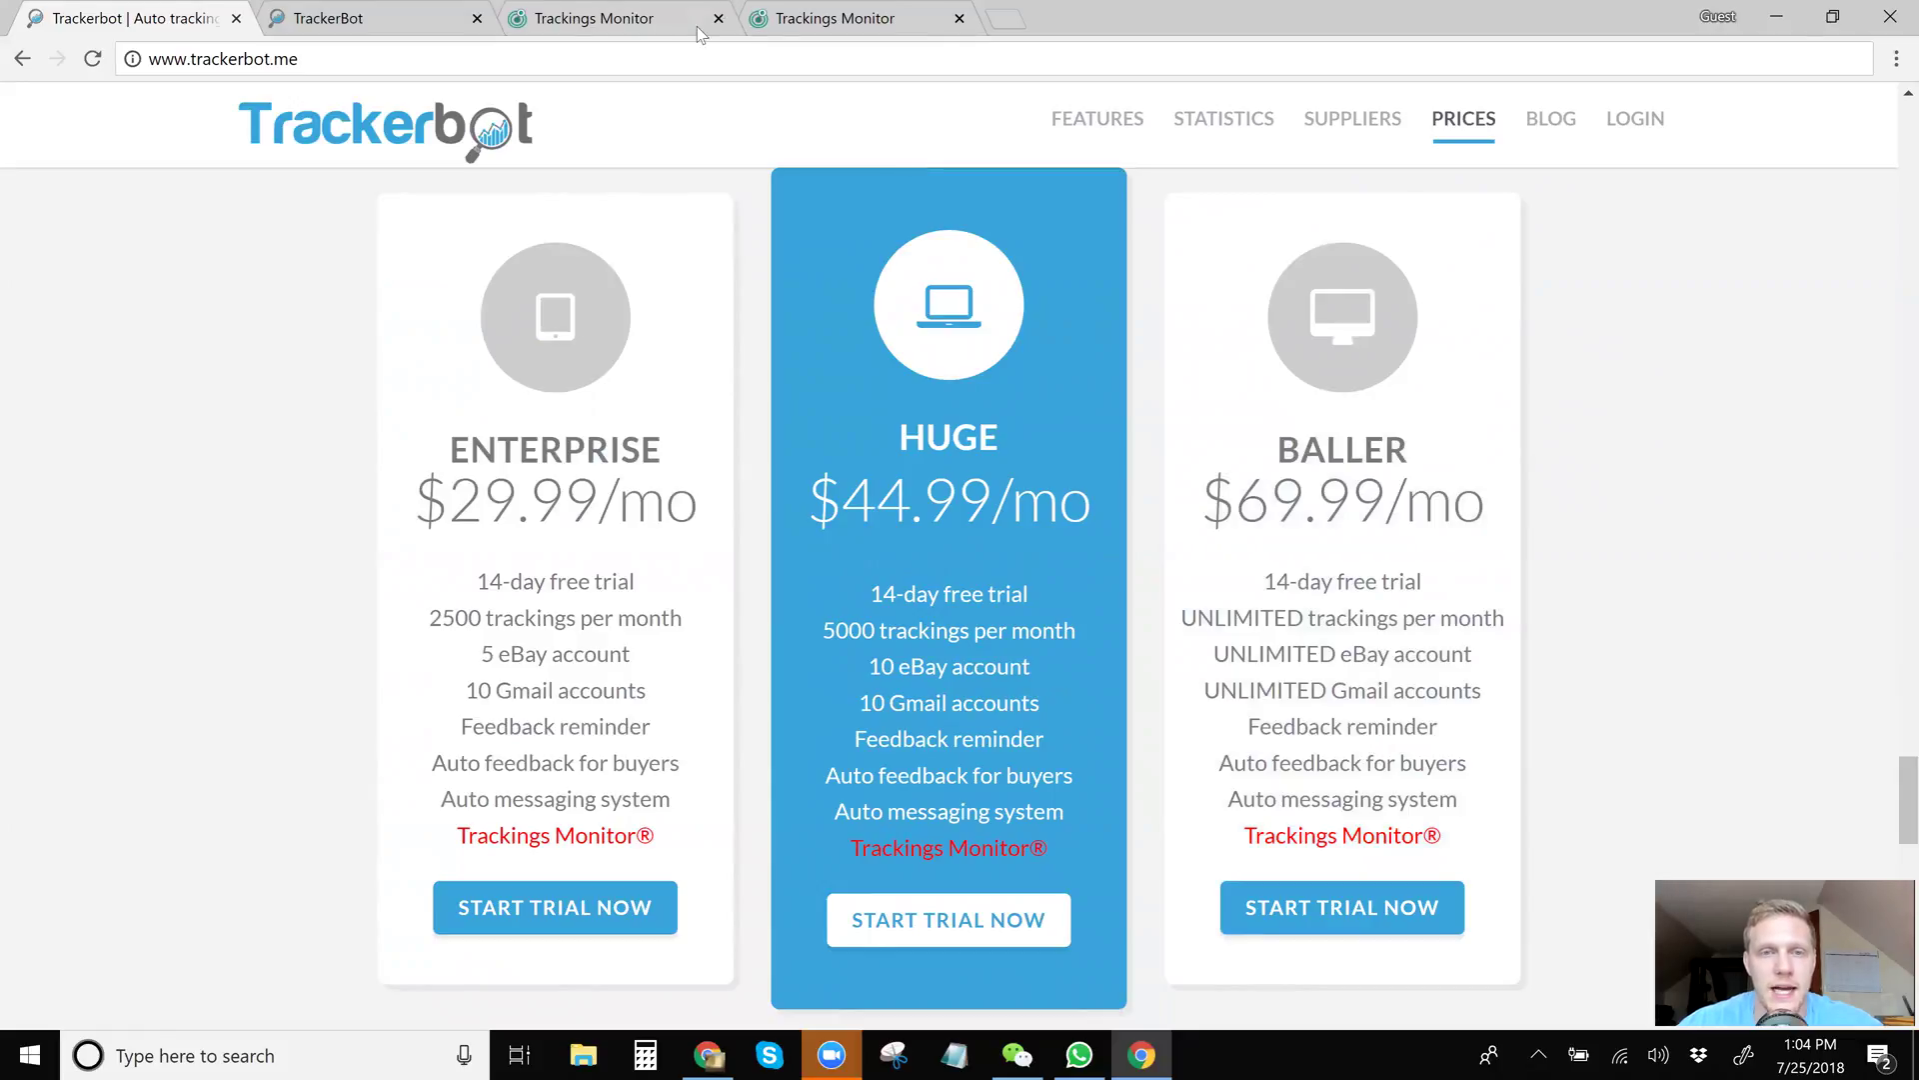
Scroll back up to 'What is inside?' and switch to the logged-in TrackerBot dashboard.
scroll(748, 297, up, 6)
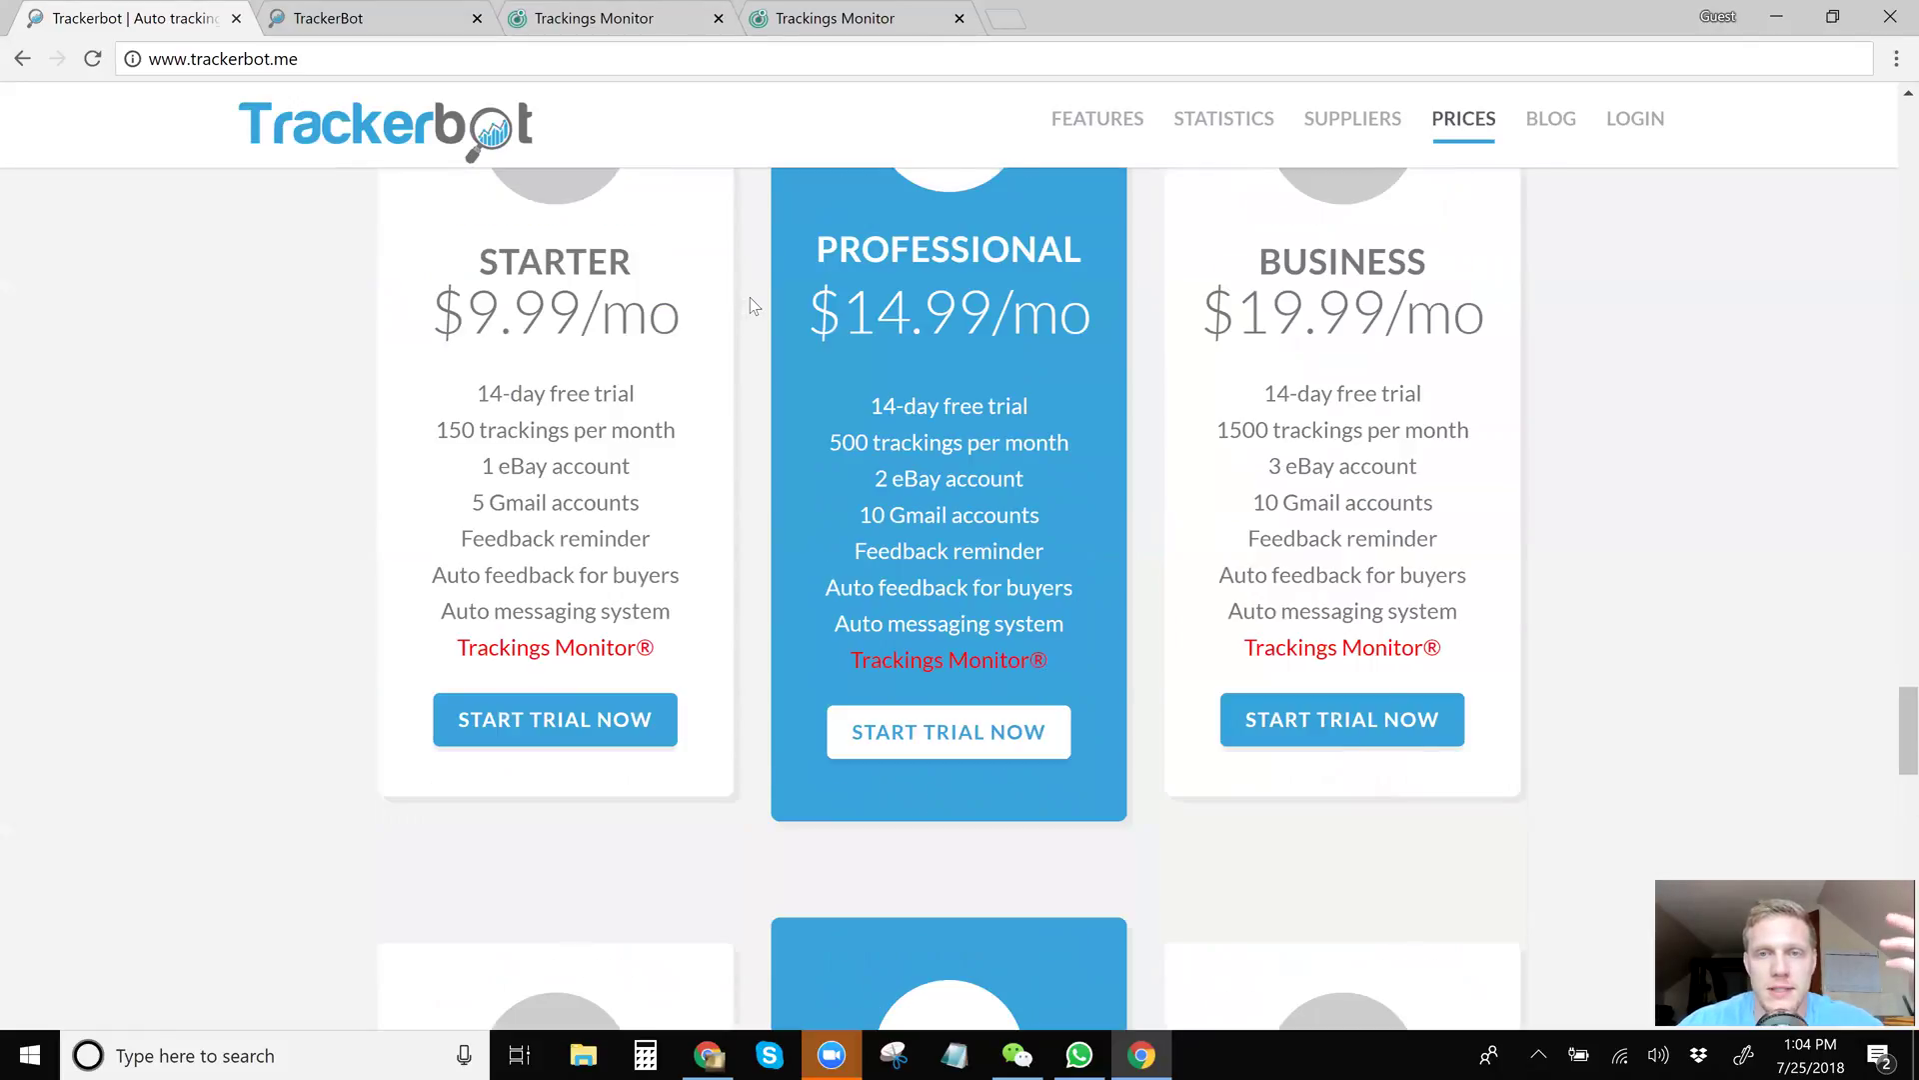
scroll(752, 297, up, 10)
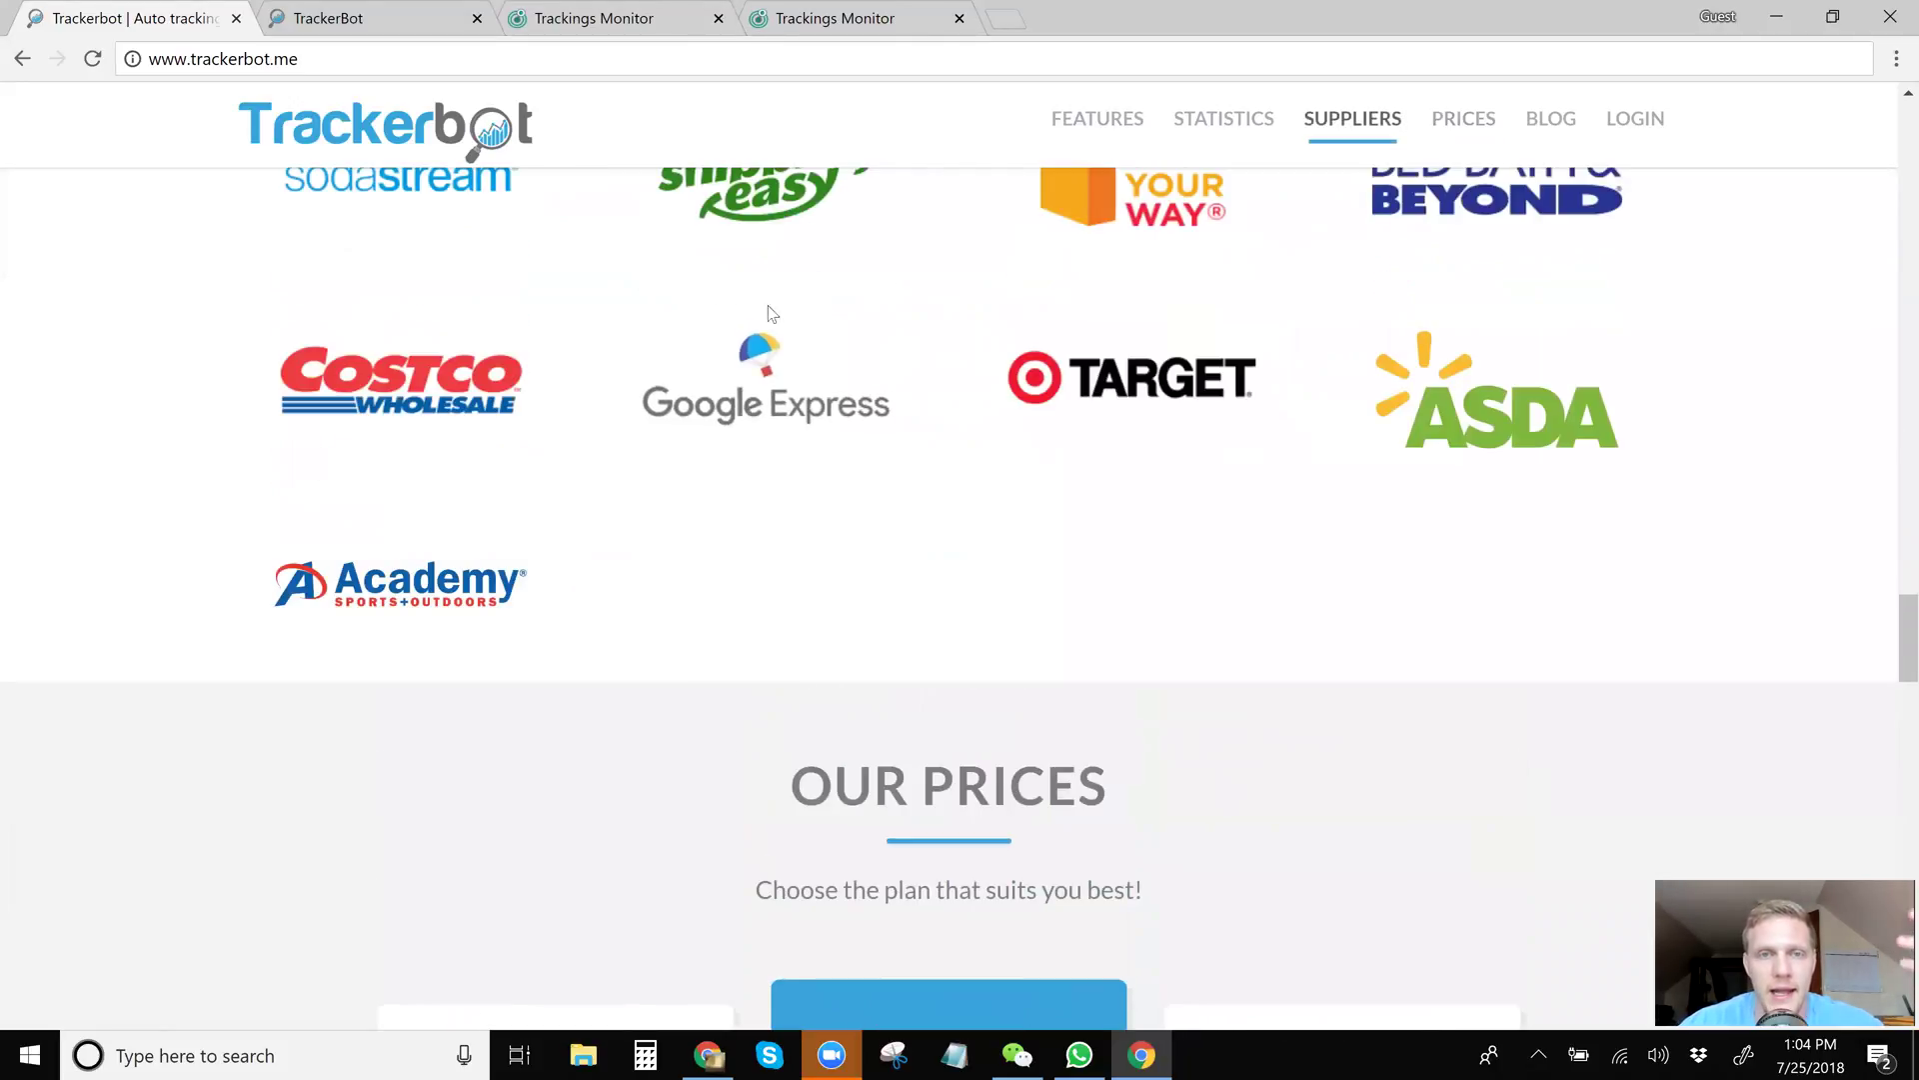
scroll(772, 313, up, 4)
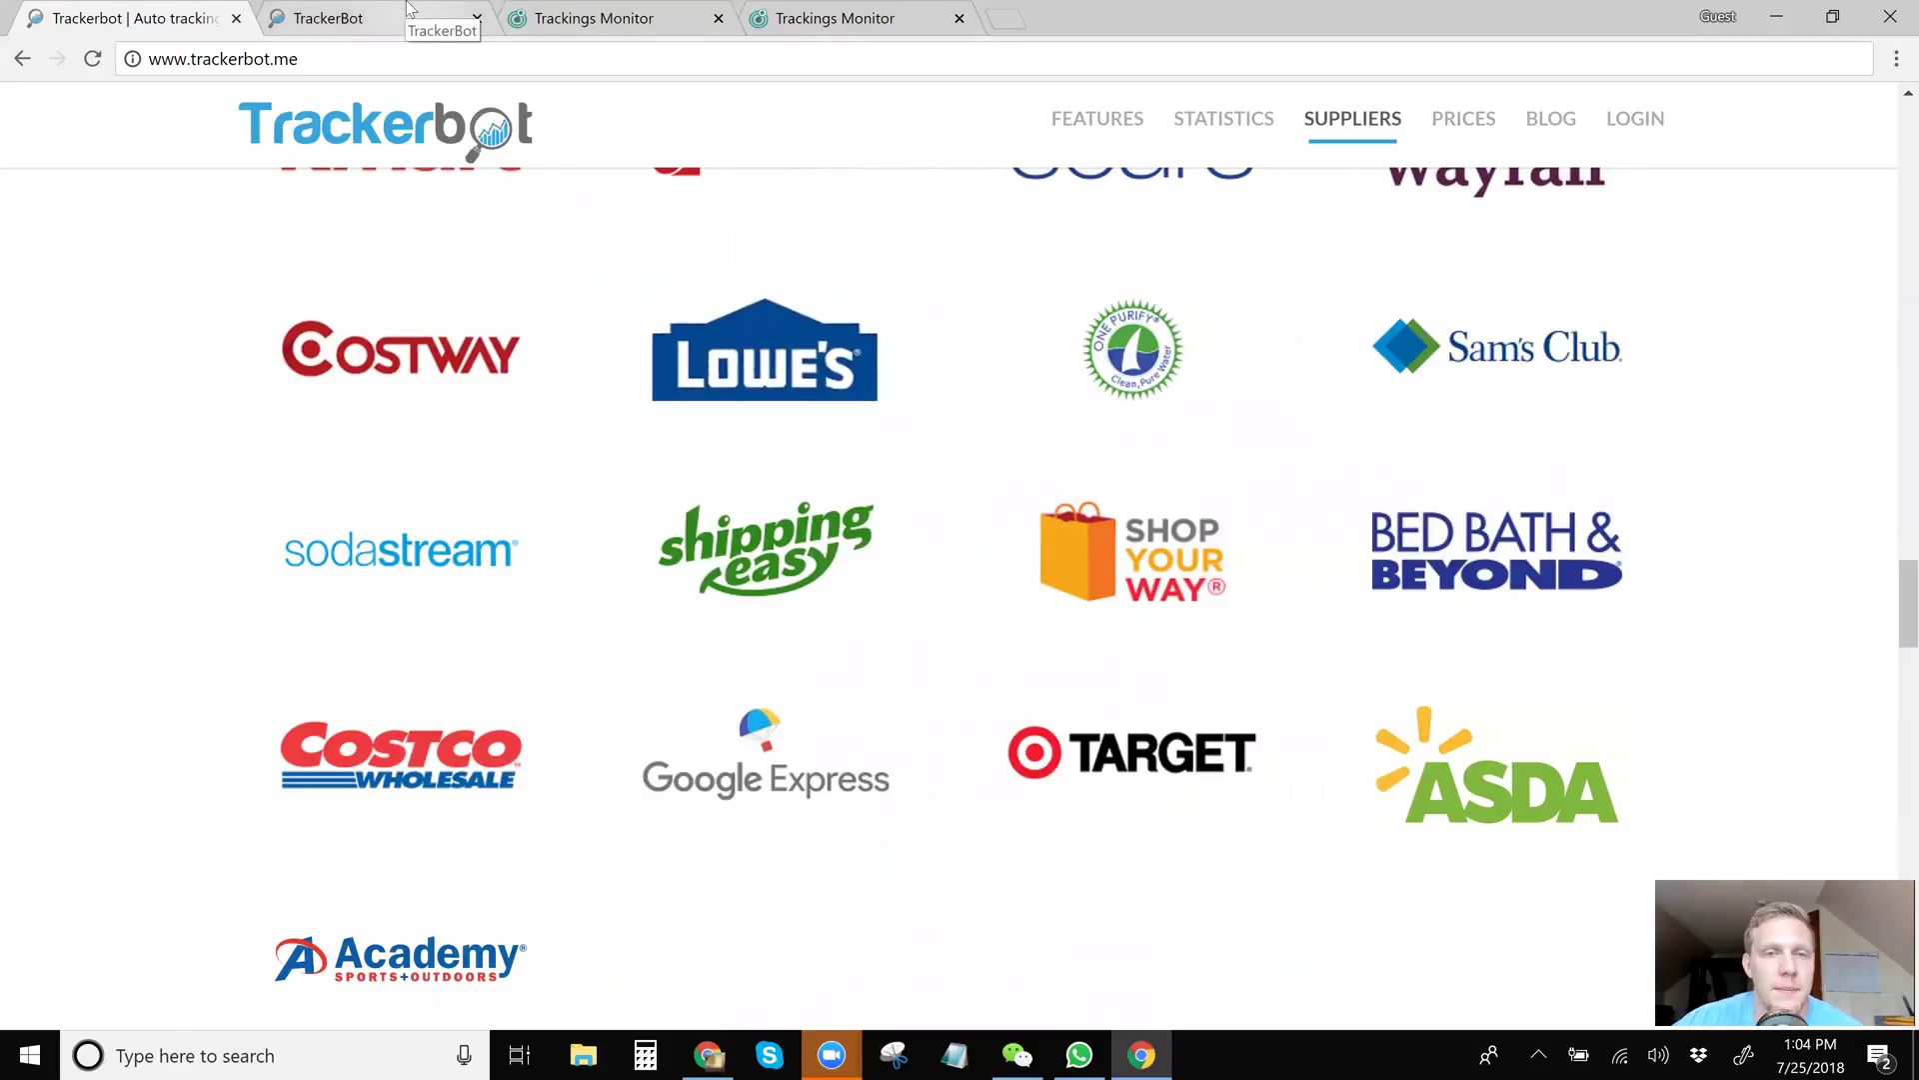
scroll(652, 300, up, 10)
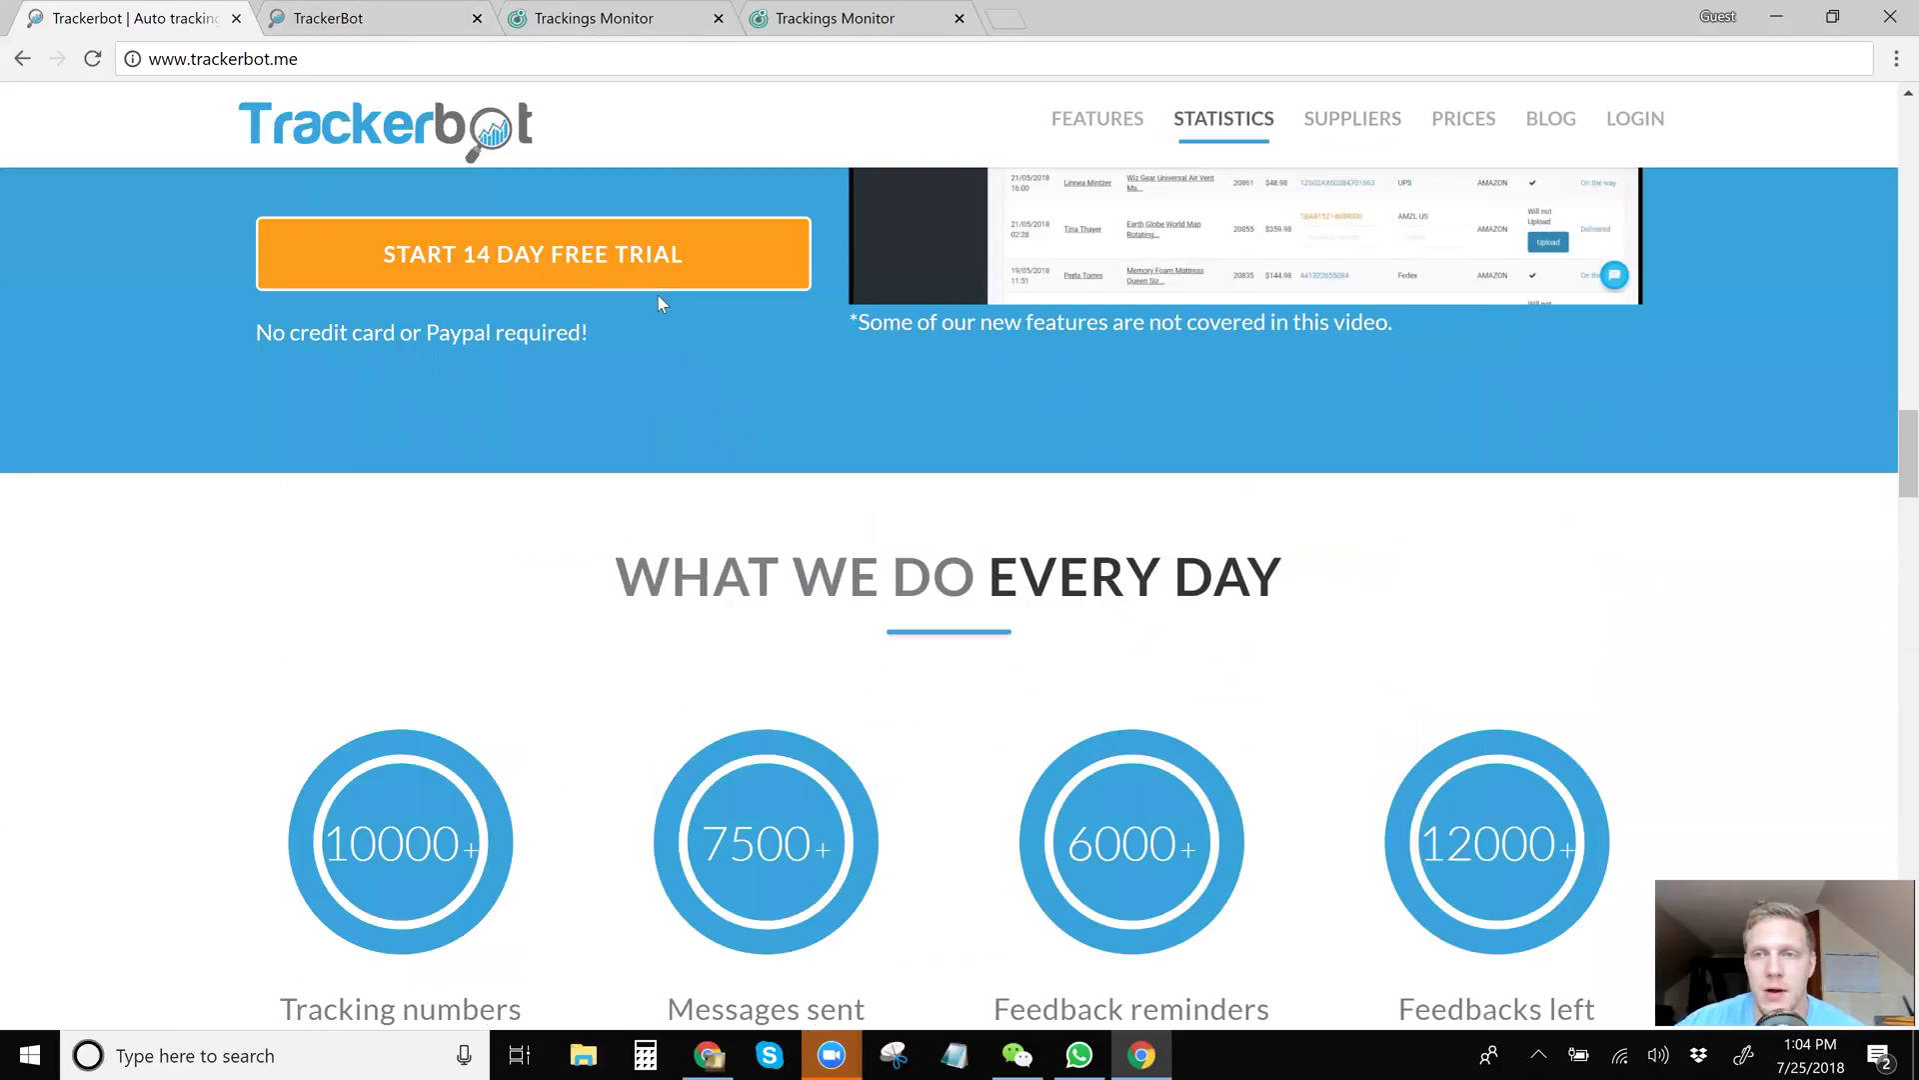
scroll(660, 296, up, 5)
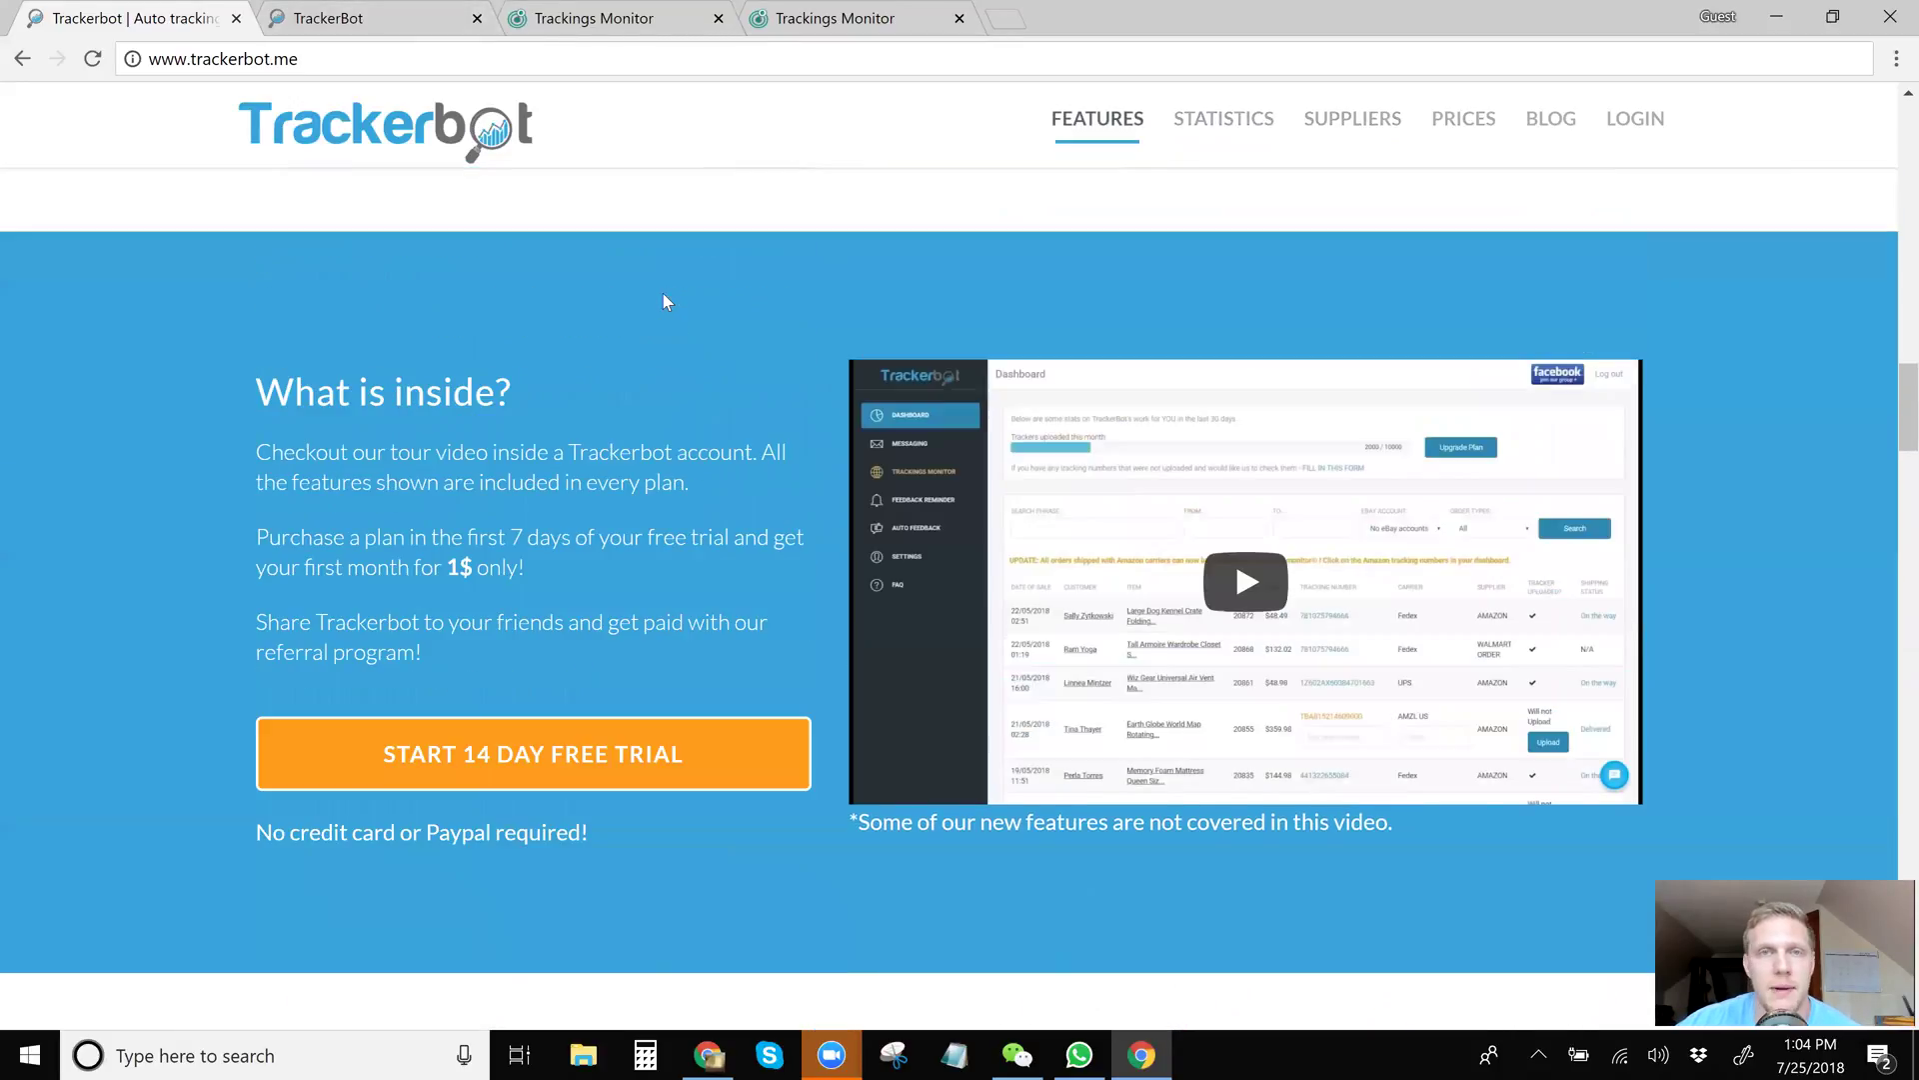
click(372, 19)
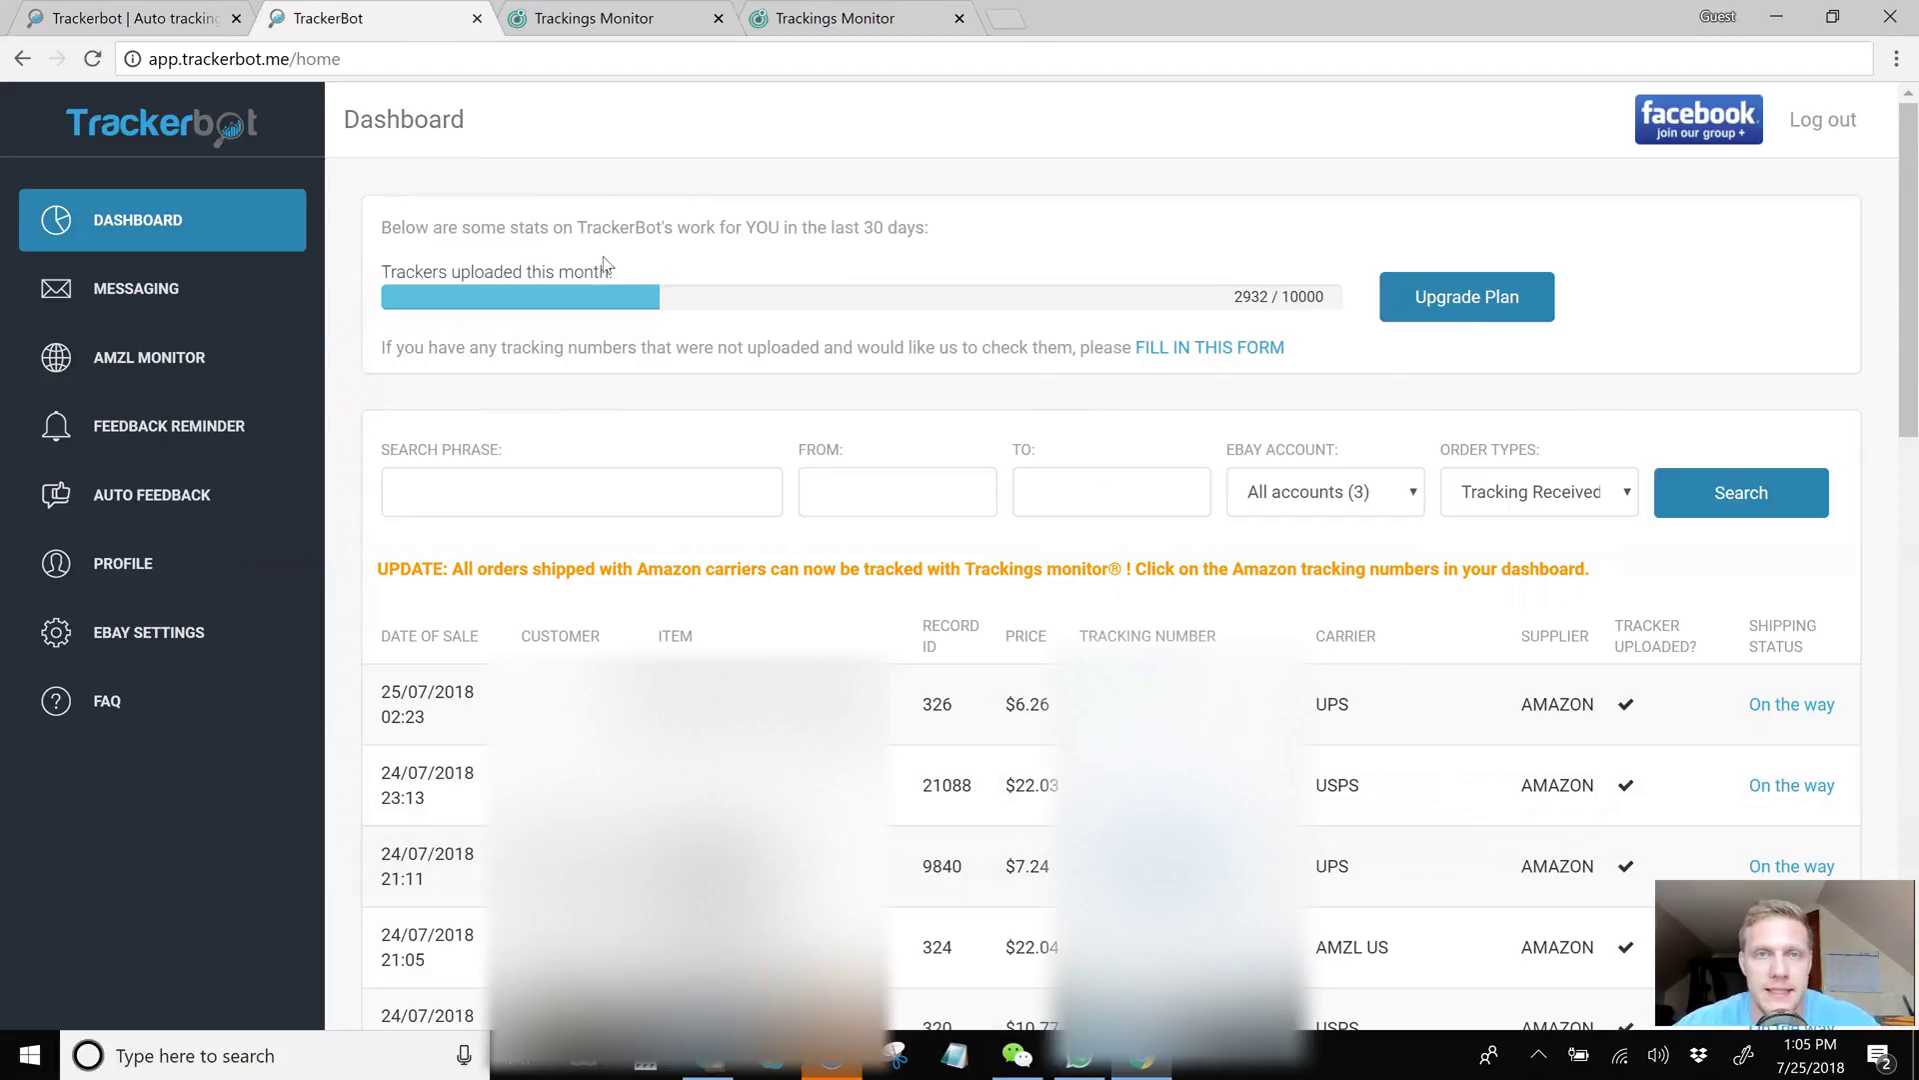
Open the Messaging settings showing only the after-purchase message enabled.
click(172, 289)
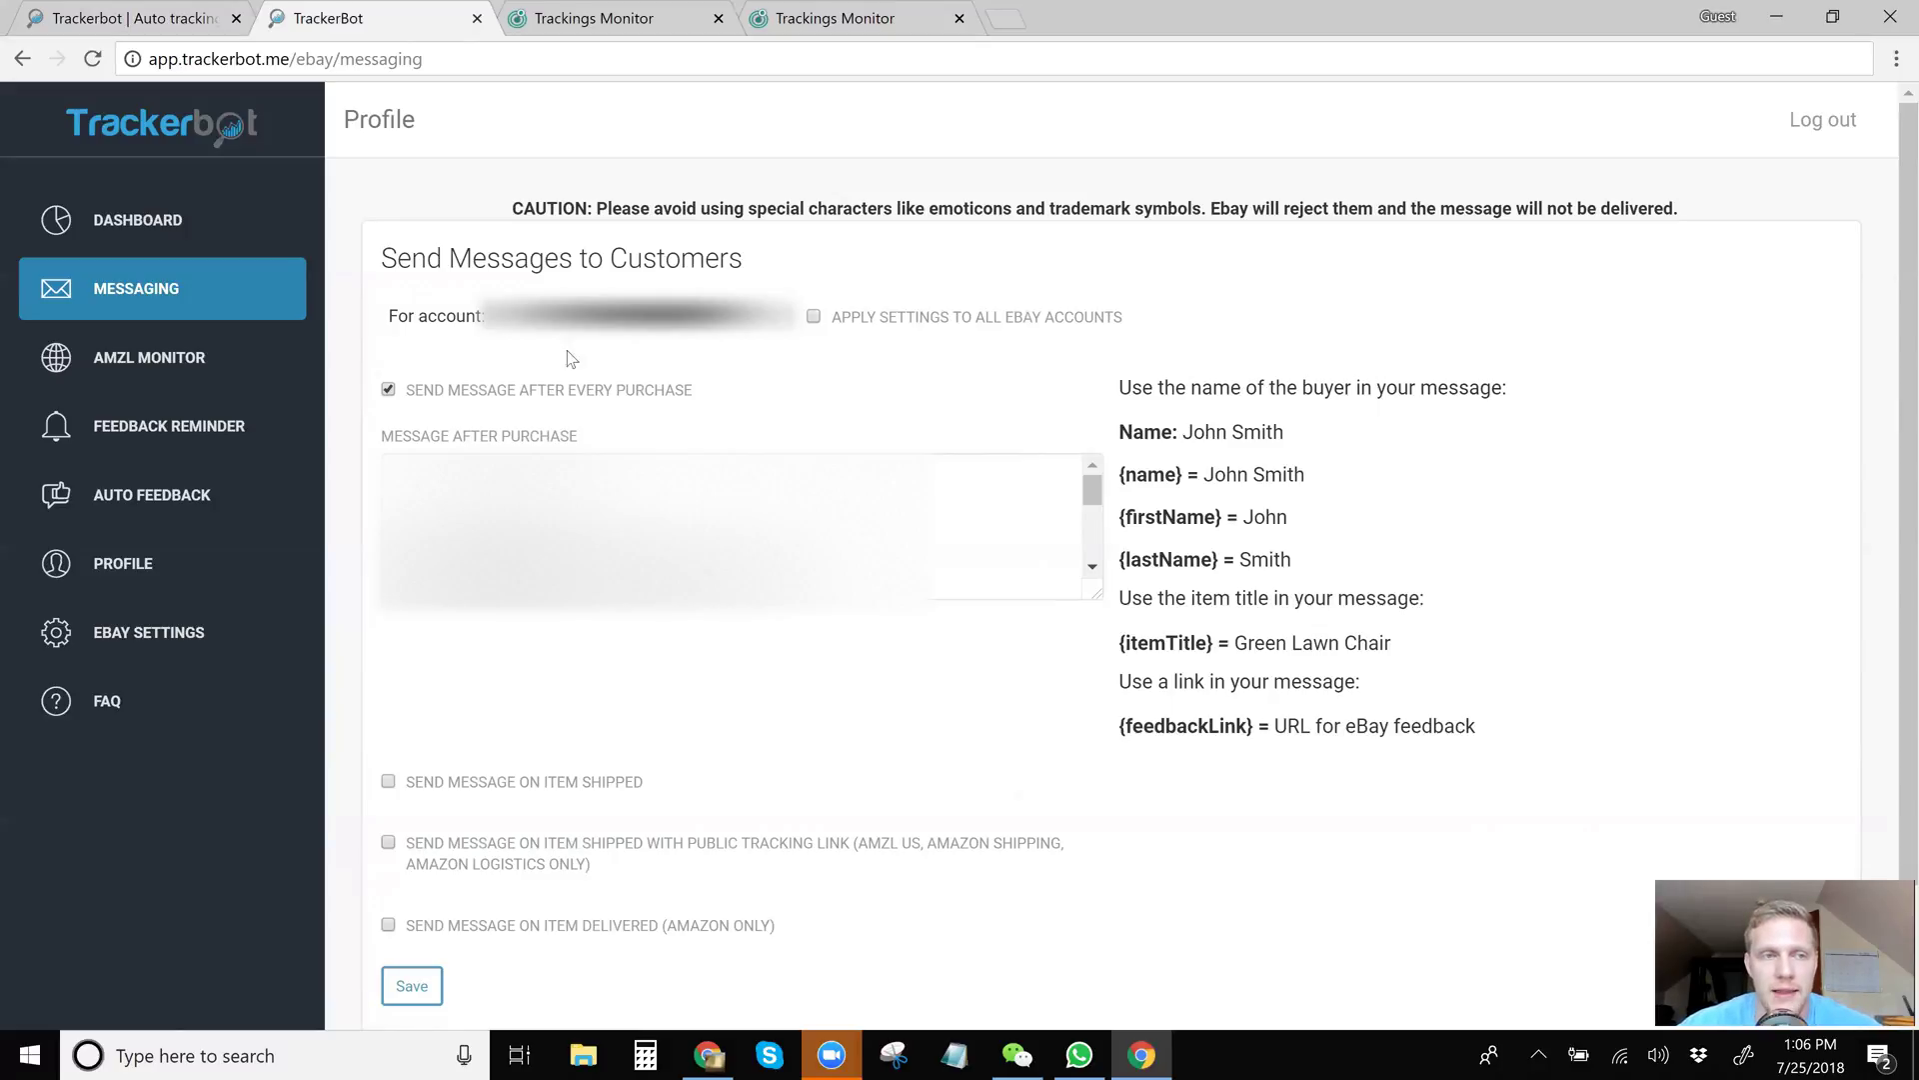
Open an AMZL US order's TBA tracking link from the dashboard, then go to the Trackings Monitor search.
click(118, 367)
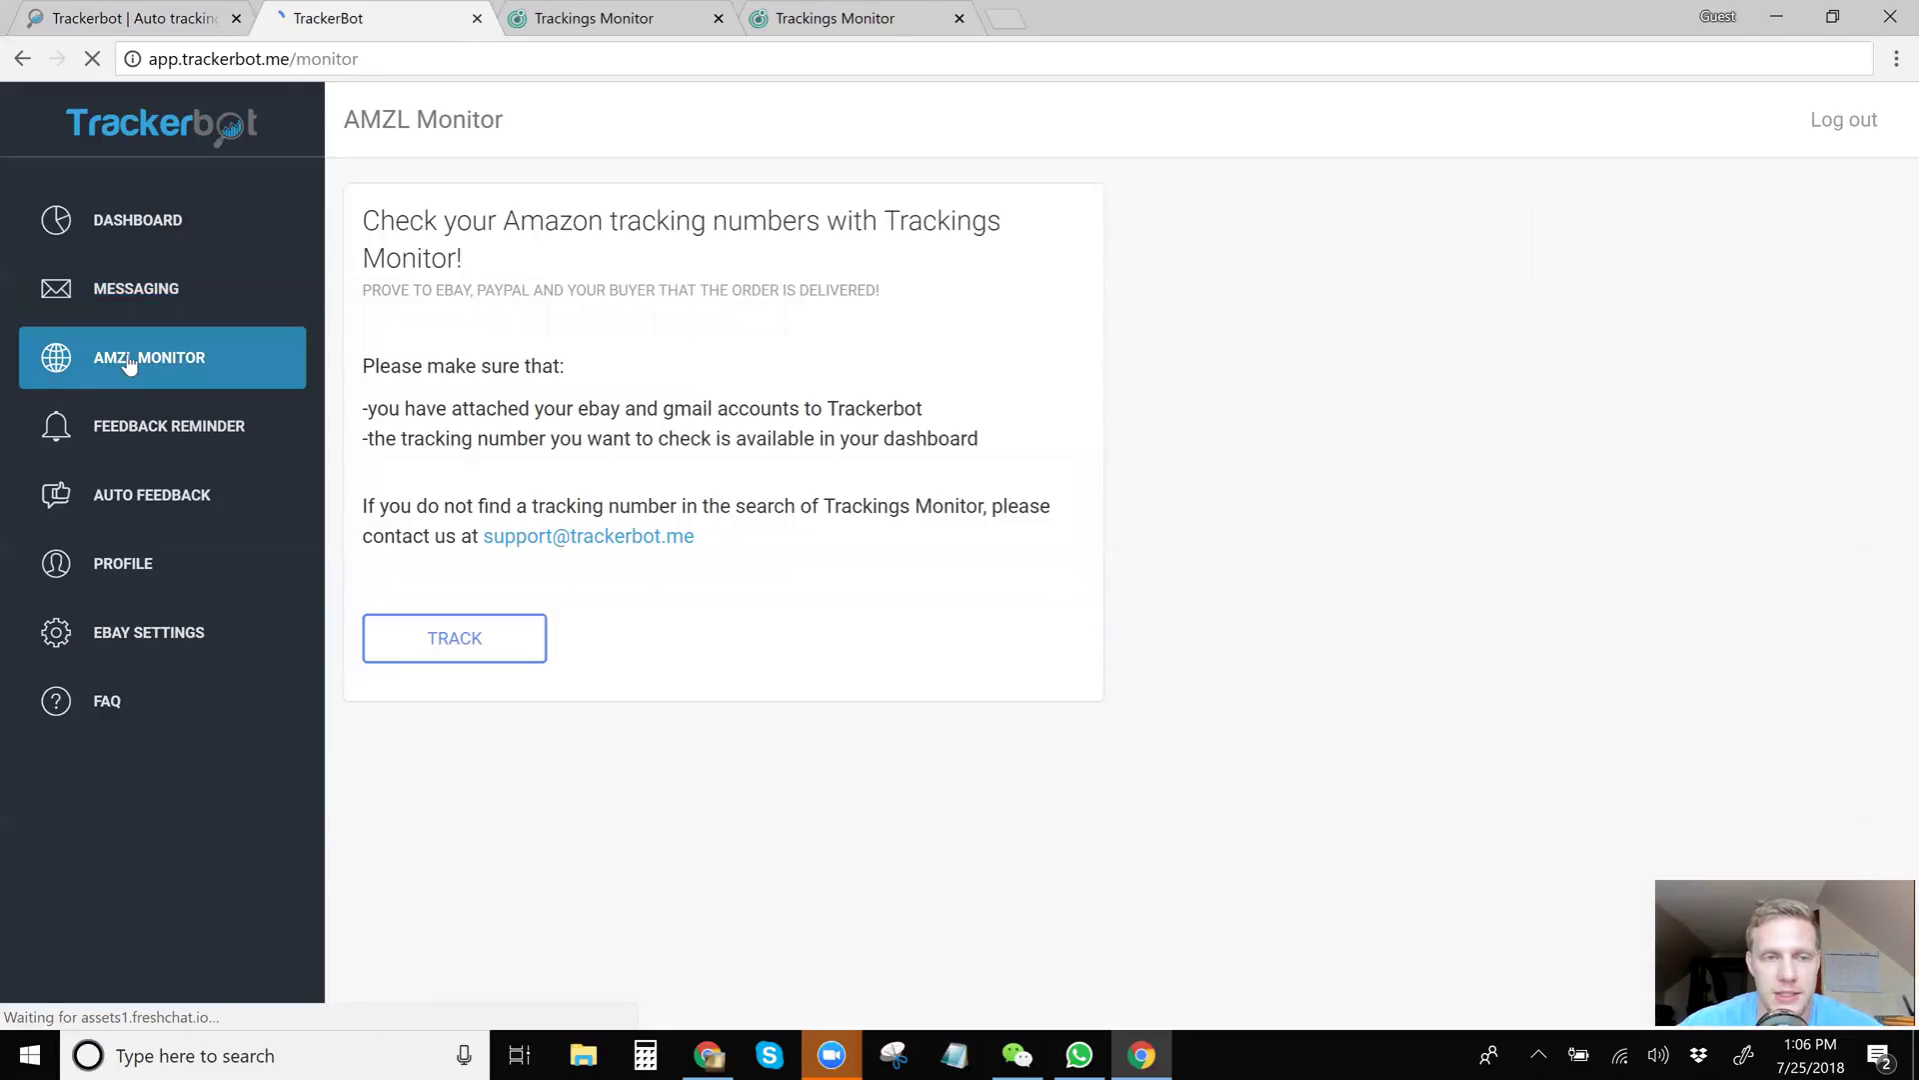
click(158, 226)
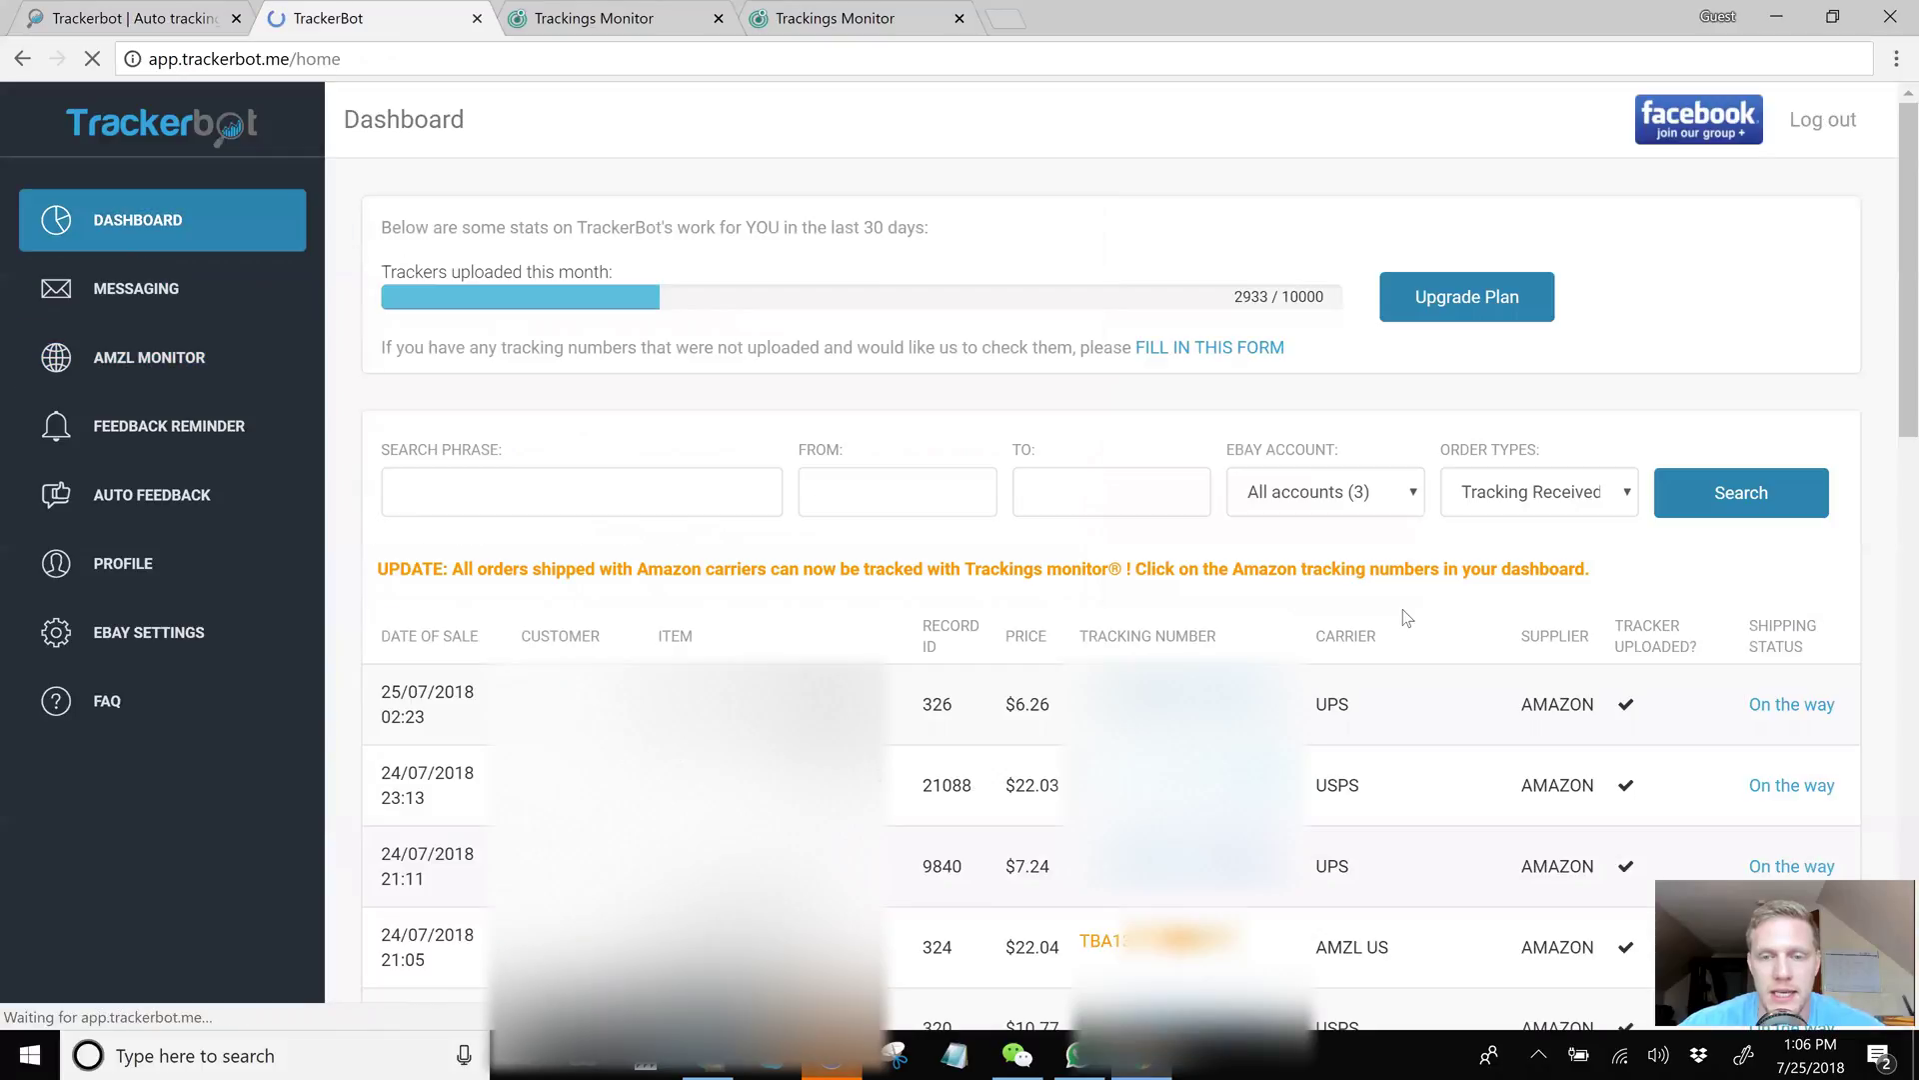
click(1140, 957)
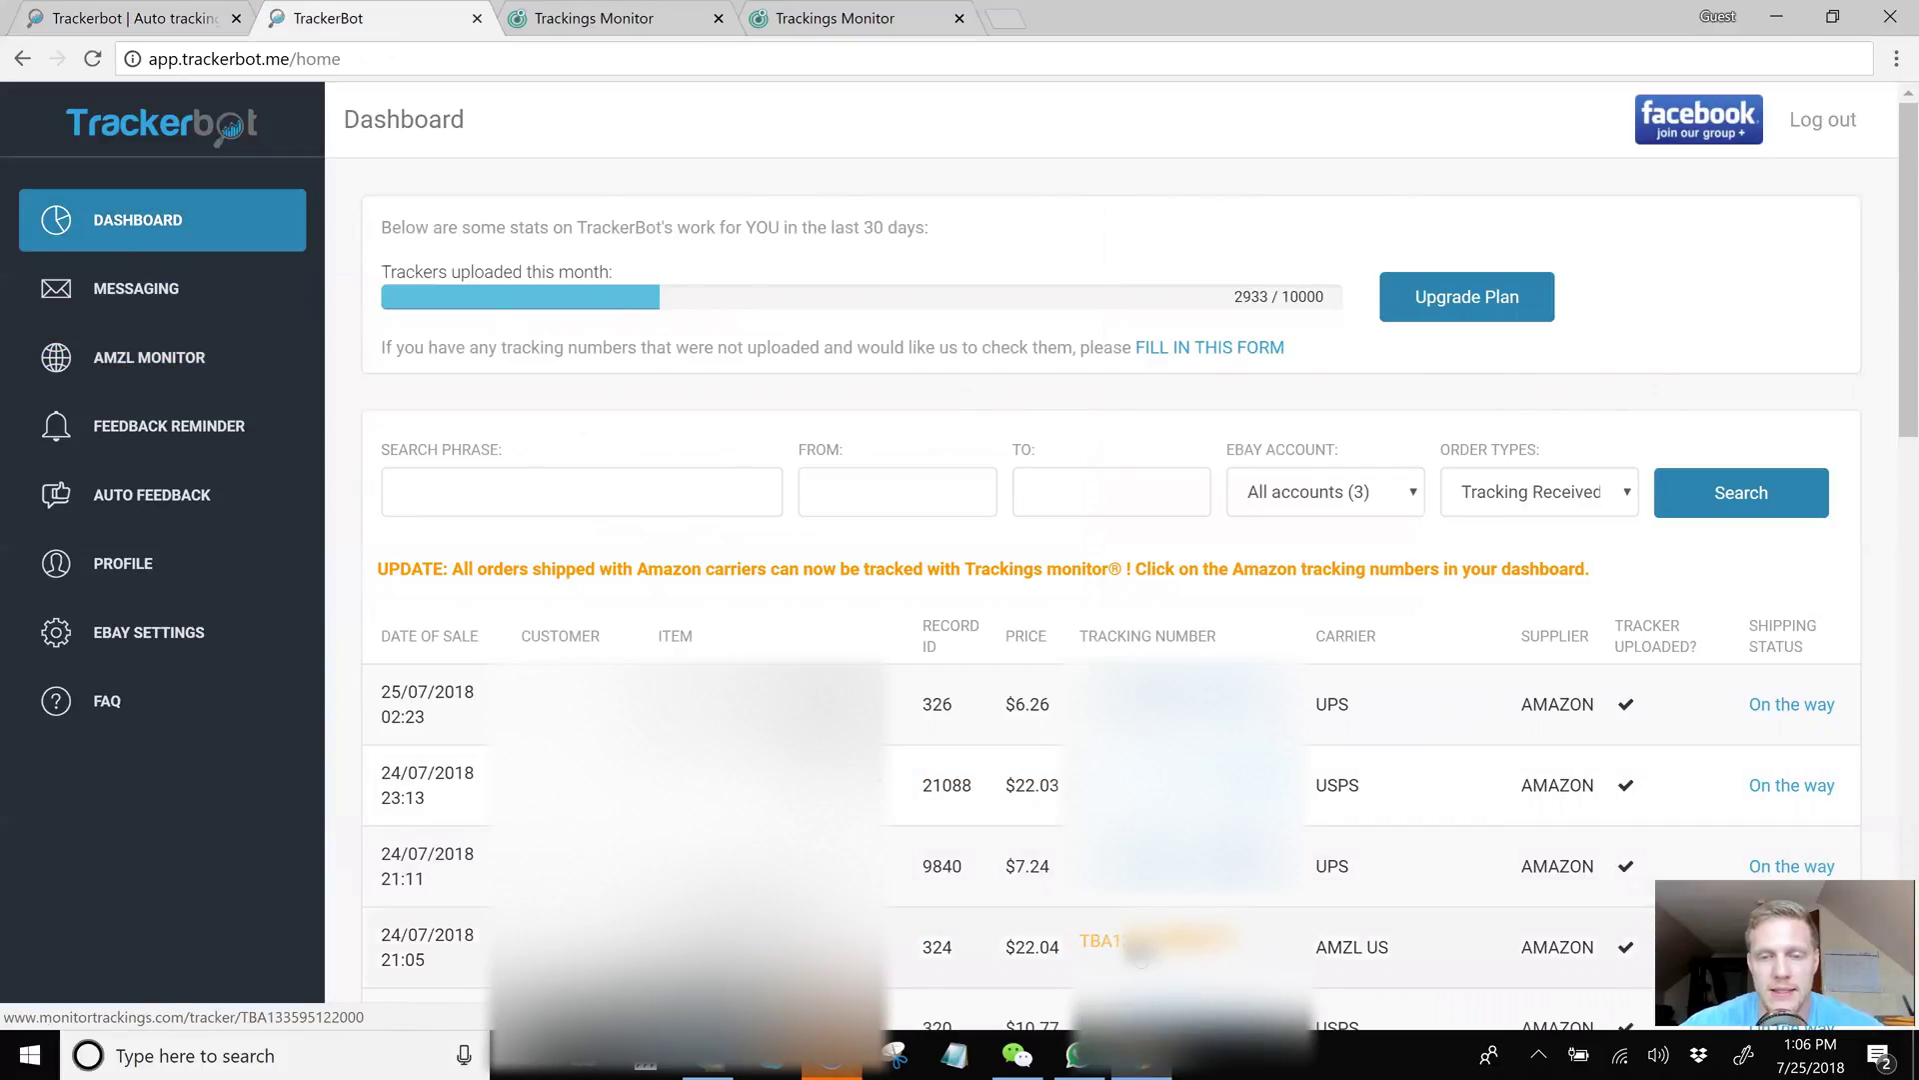
click(165, 369)
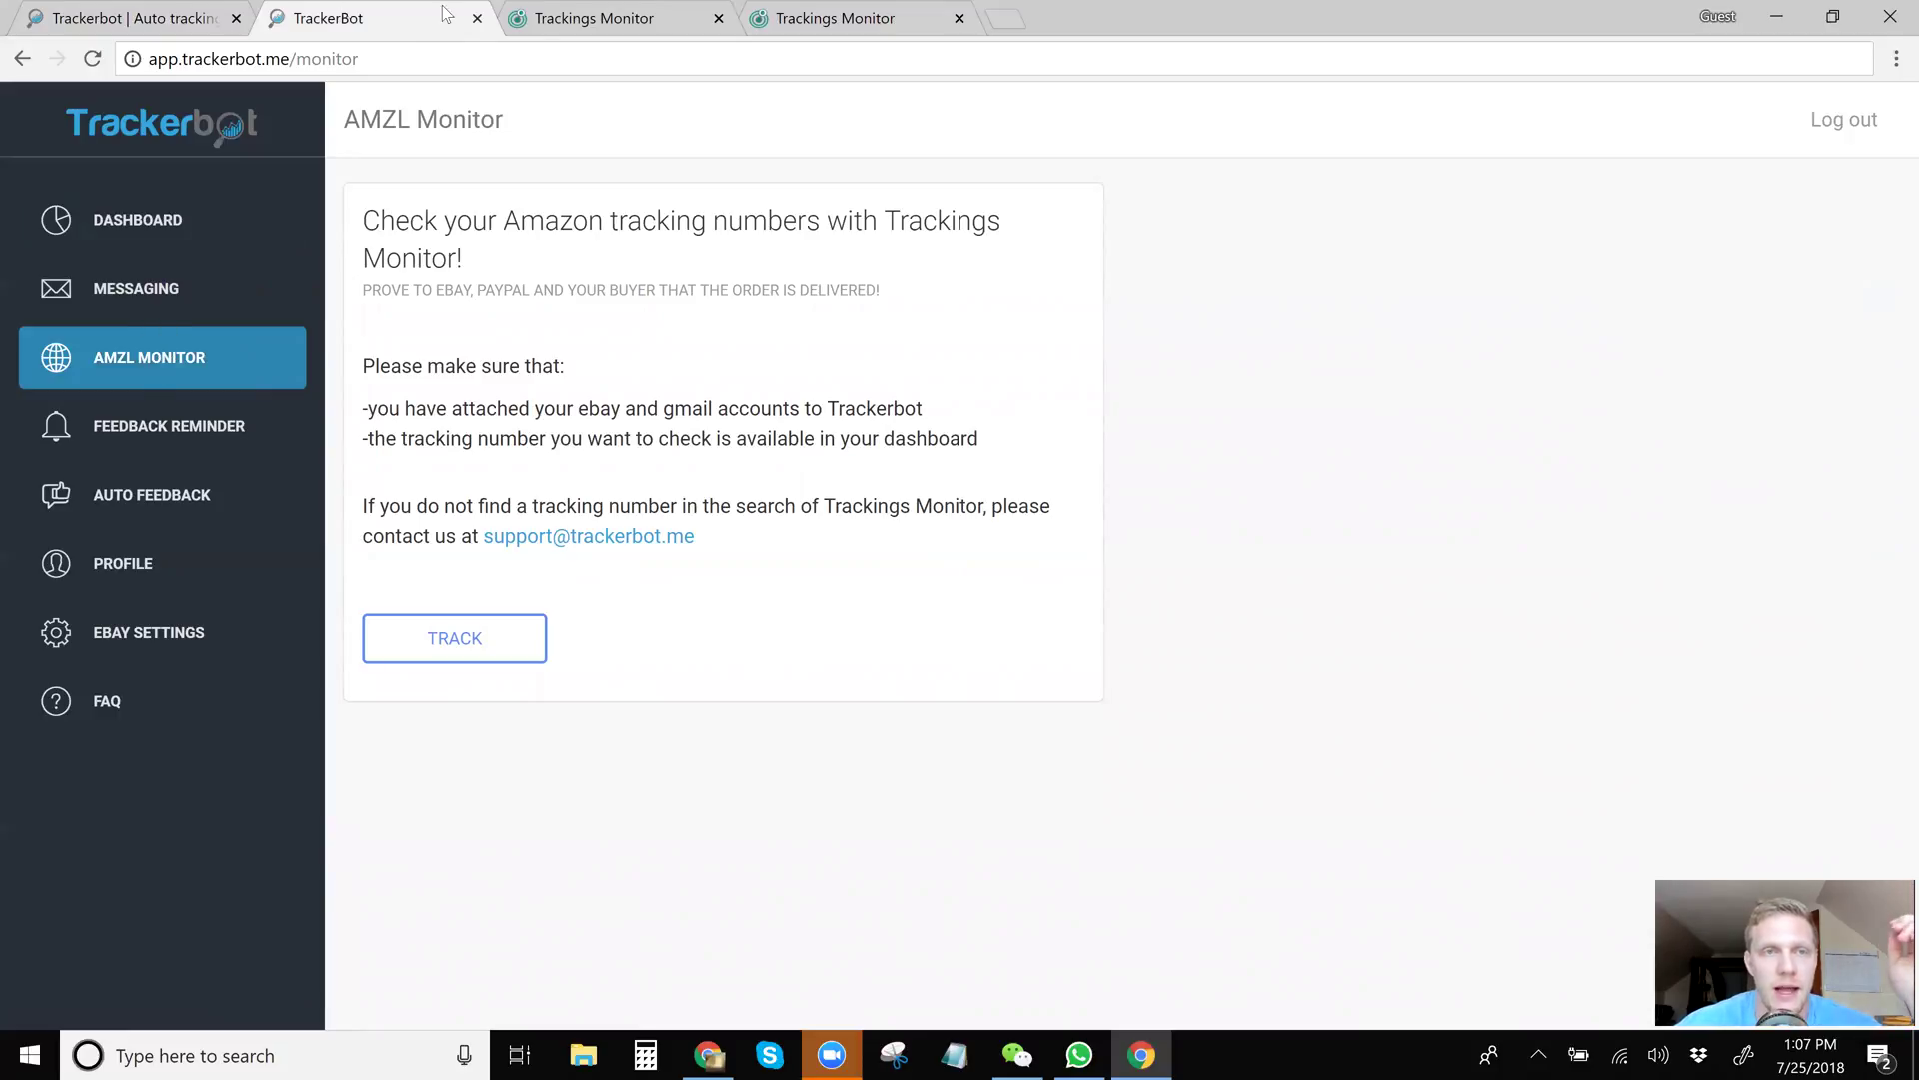
click(556, 20)
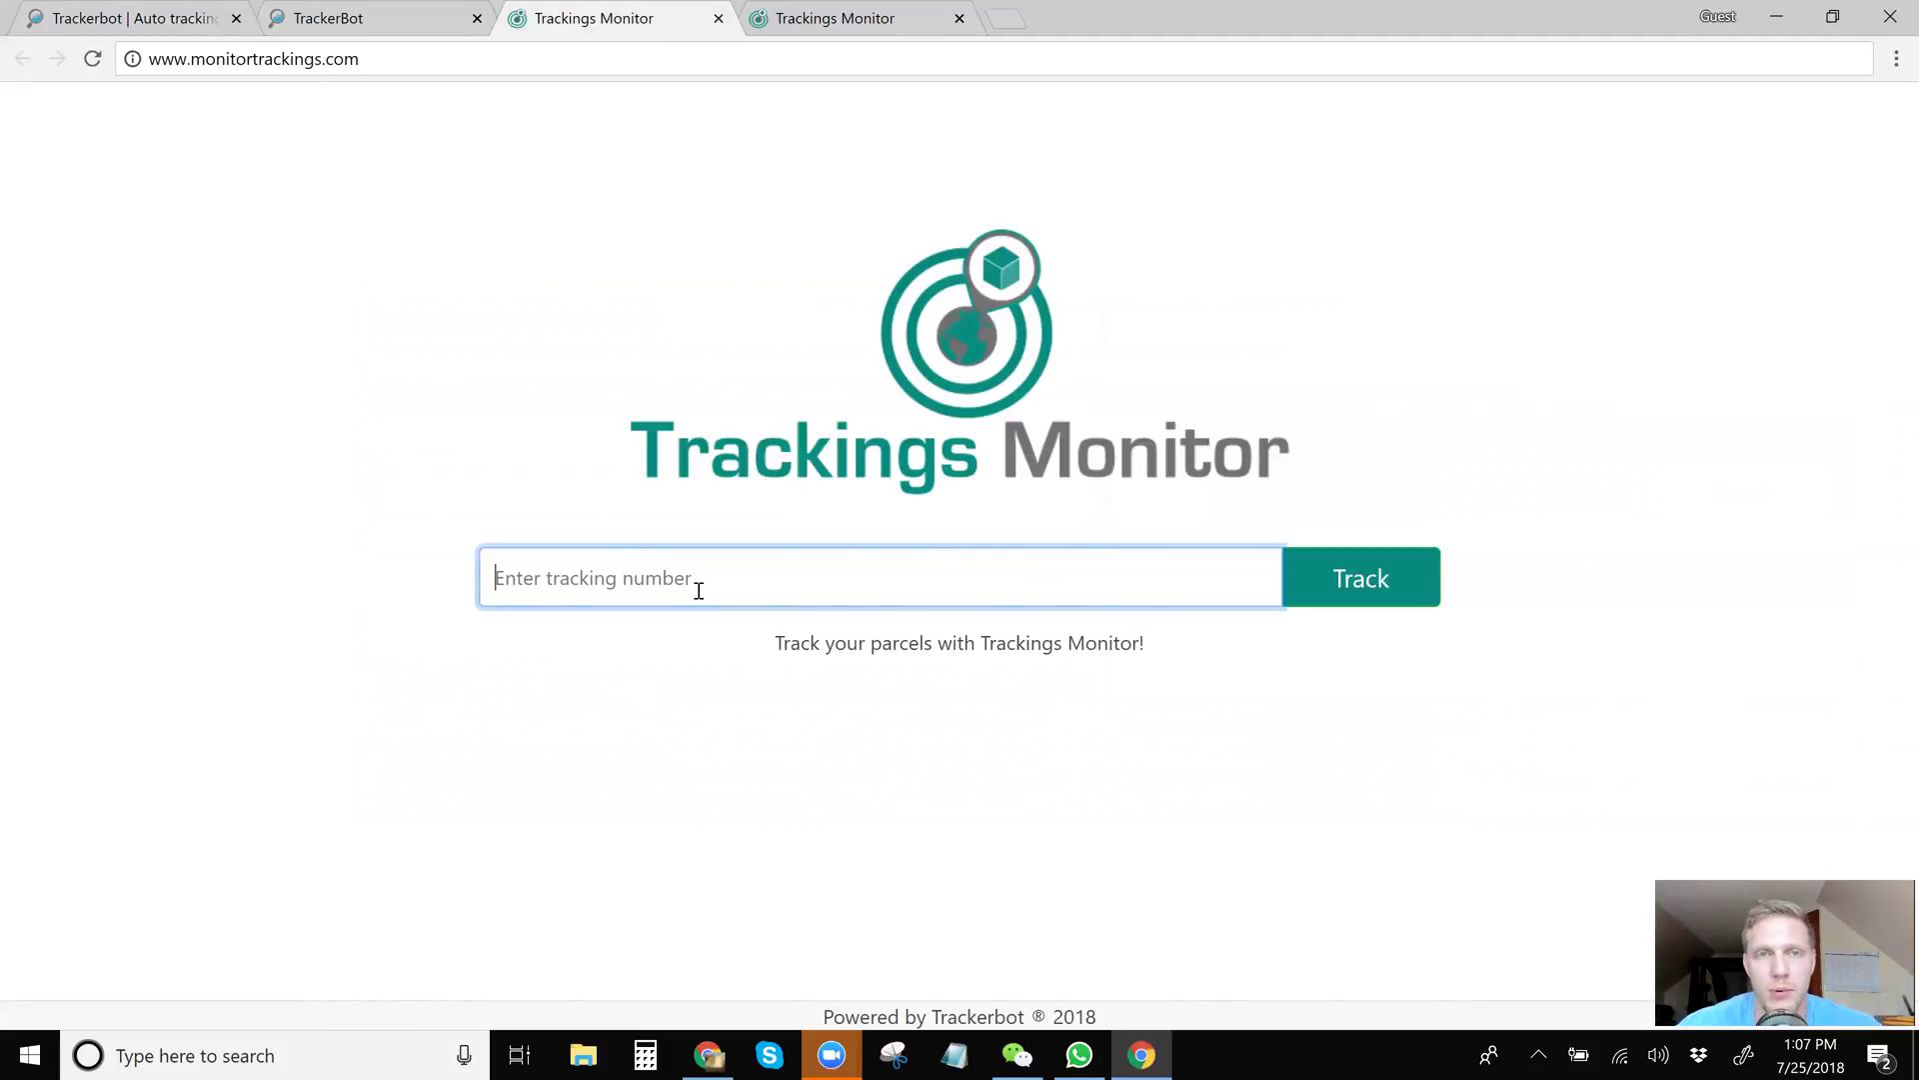
View the parcel's delivered-in-Rocklin result on Trackings Monitor, then return to Trackerbot's AMZL Monitor.
click(800, 20)
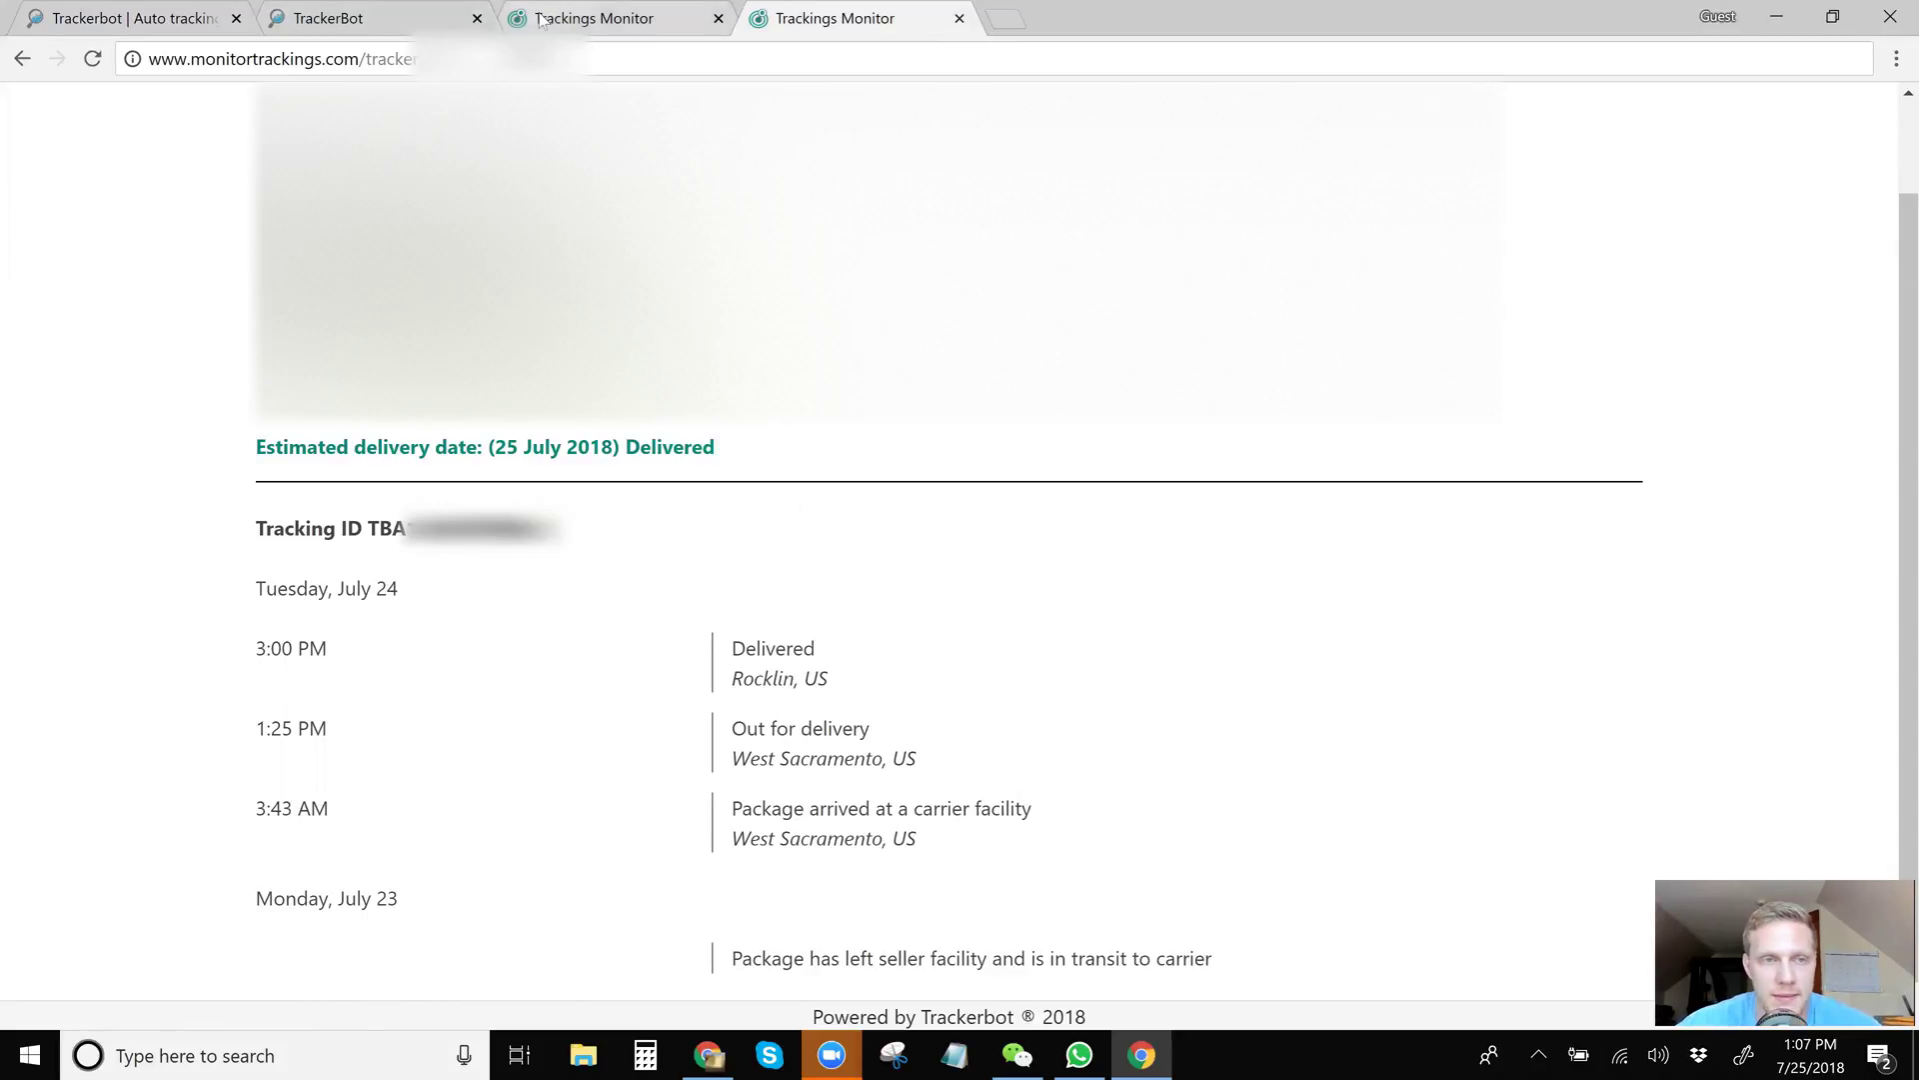
click(394, 22)
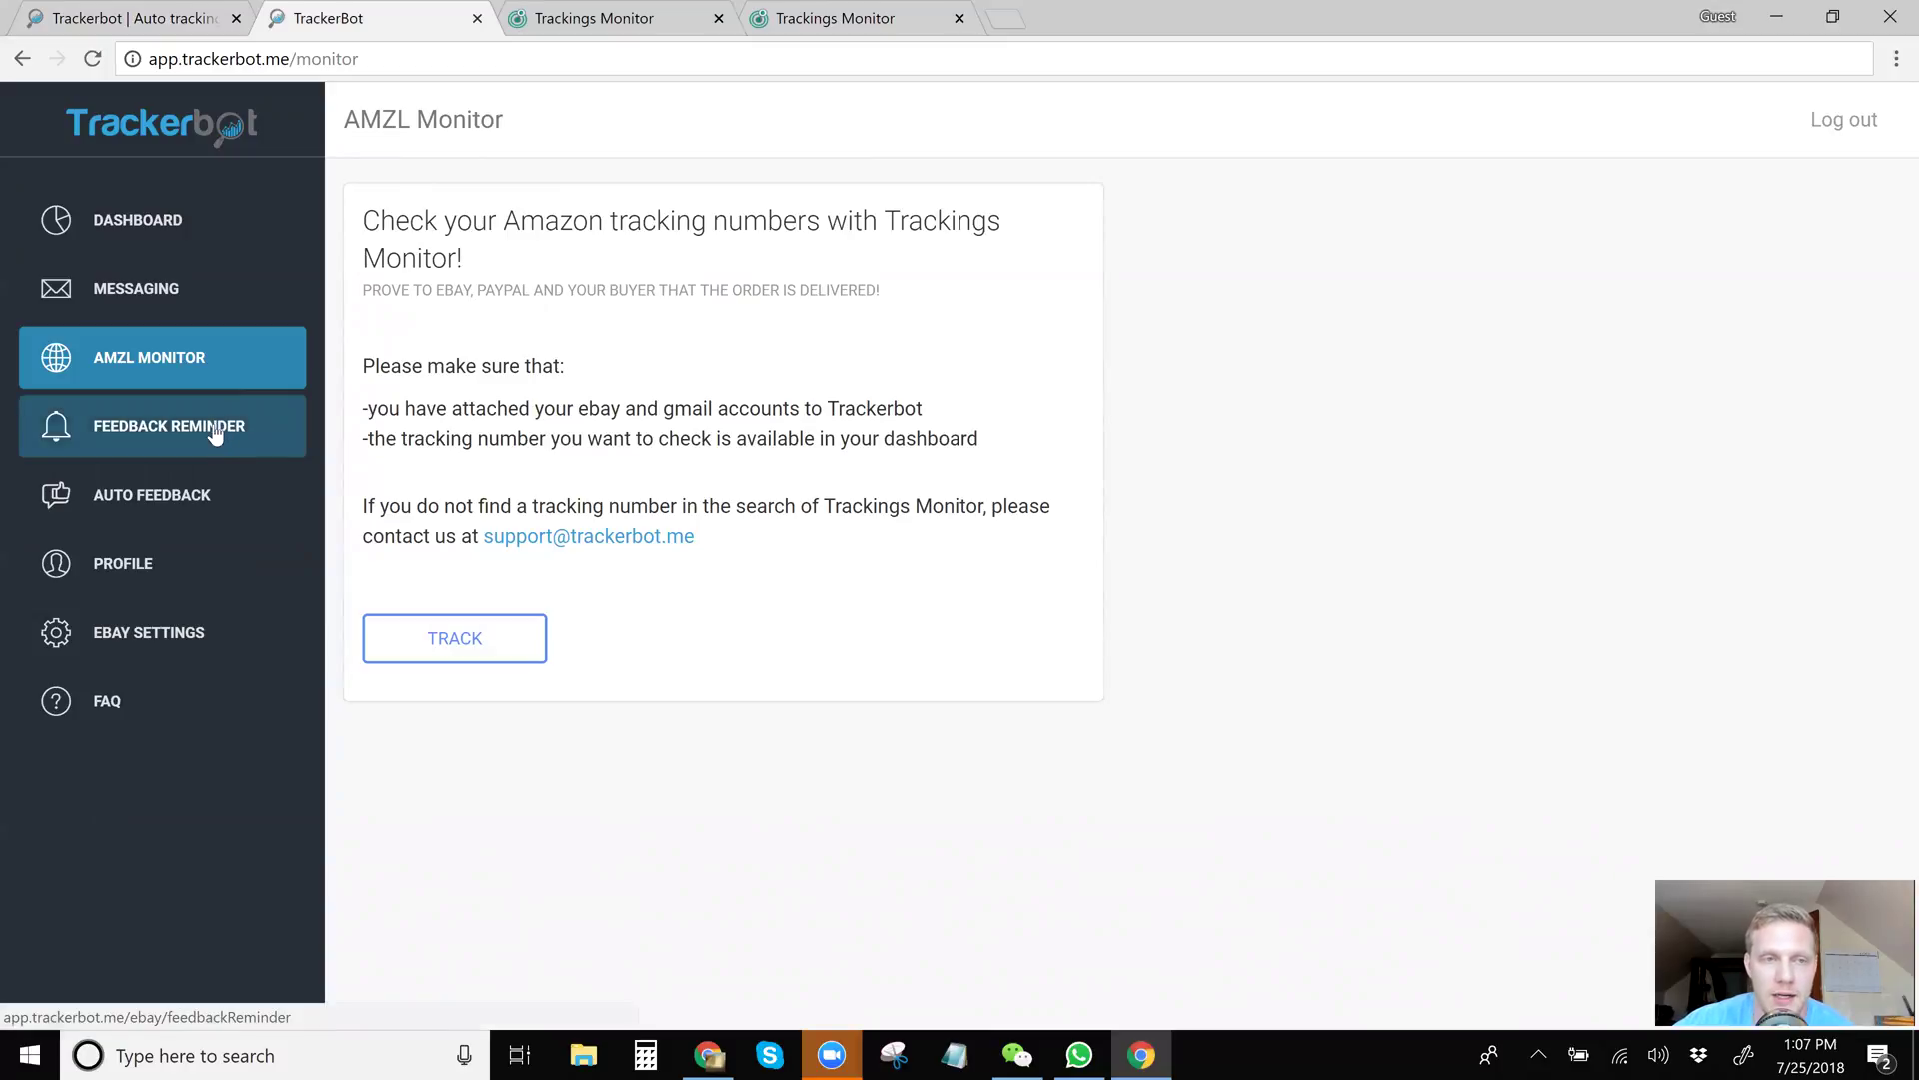
Open the Feedback Reminder page with its reminder options and empty buyer blacklist.
click(215, 433)
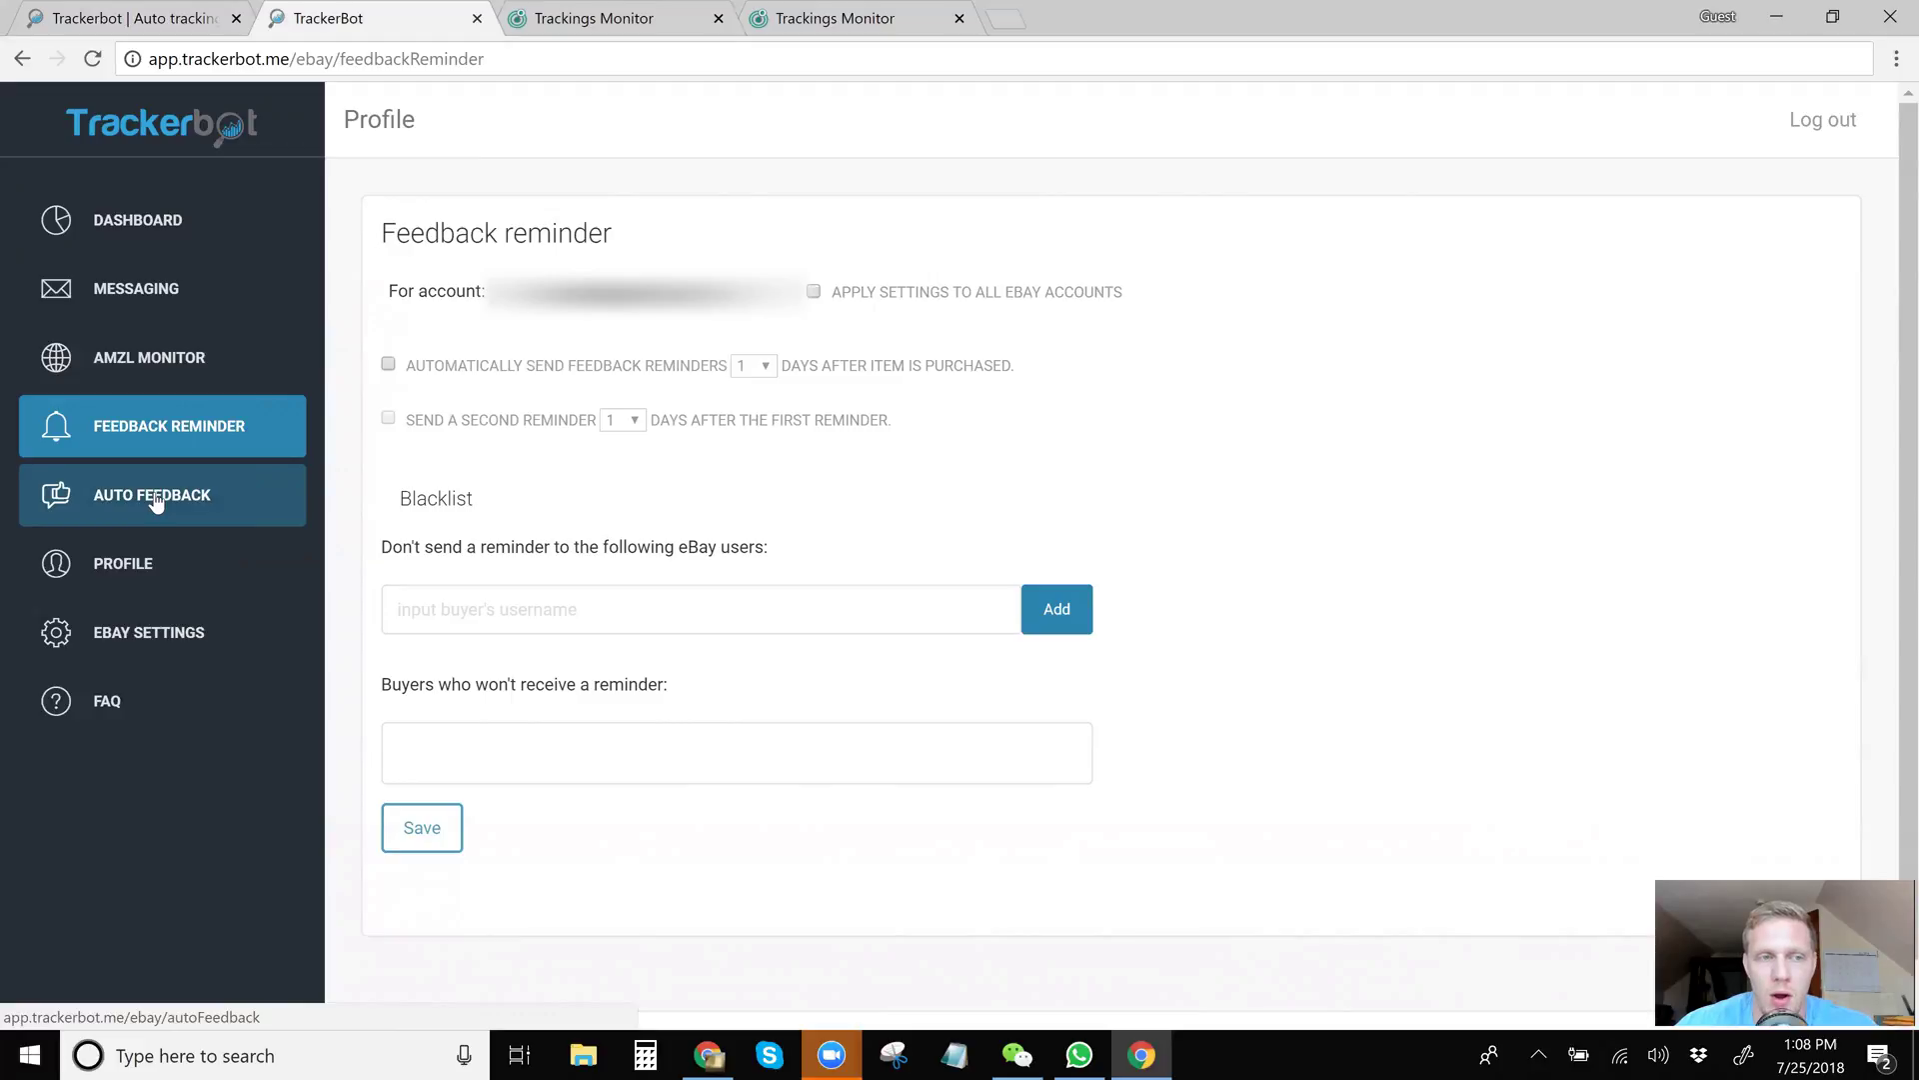
Open the Auto Feedback page showing automatic positive buyer feedback unchecked.
click(155, 502)
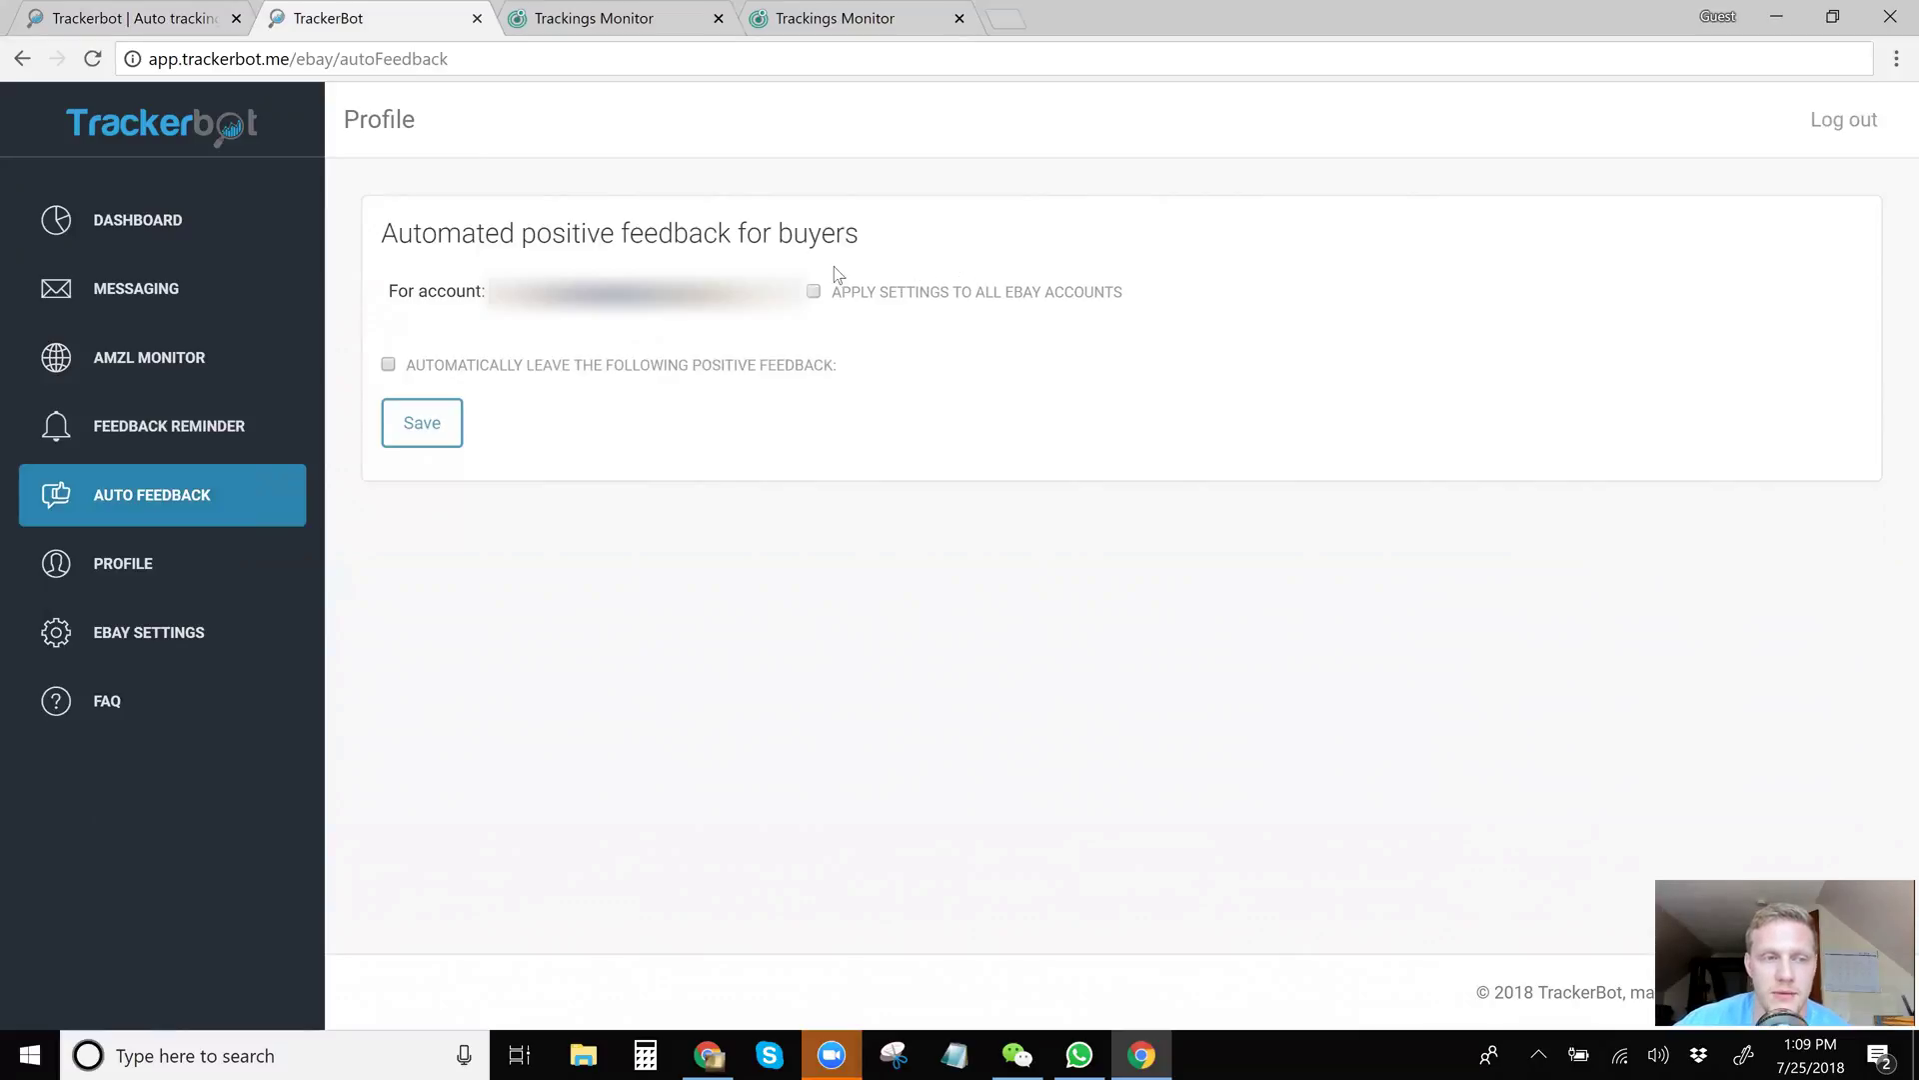
Open the Profile page listing the five connected Gmail accounts.
click(148, 566)
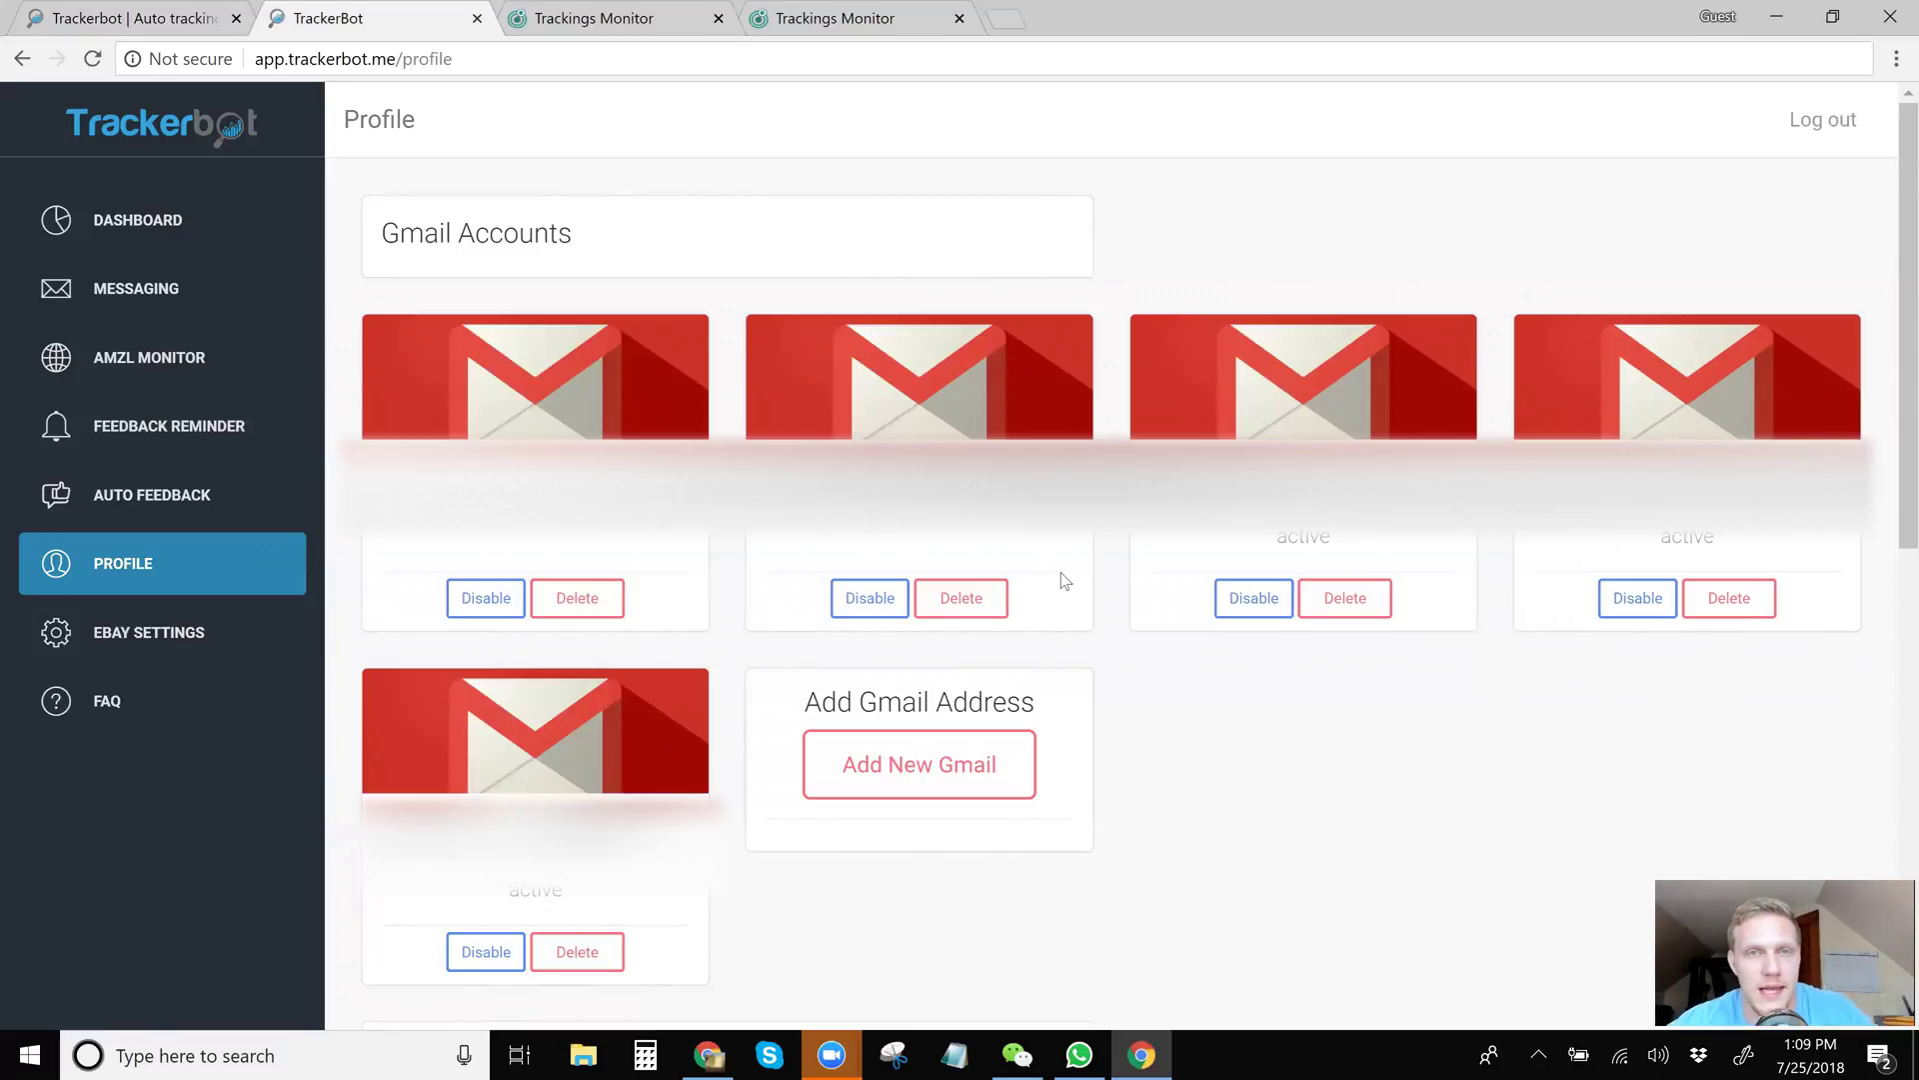
Open eBay Settings to view upload settings with Lasership and OnTrac checked.
click(185, 648)
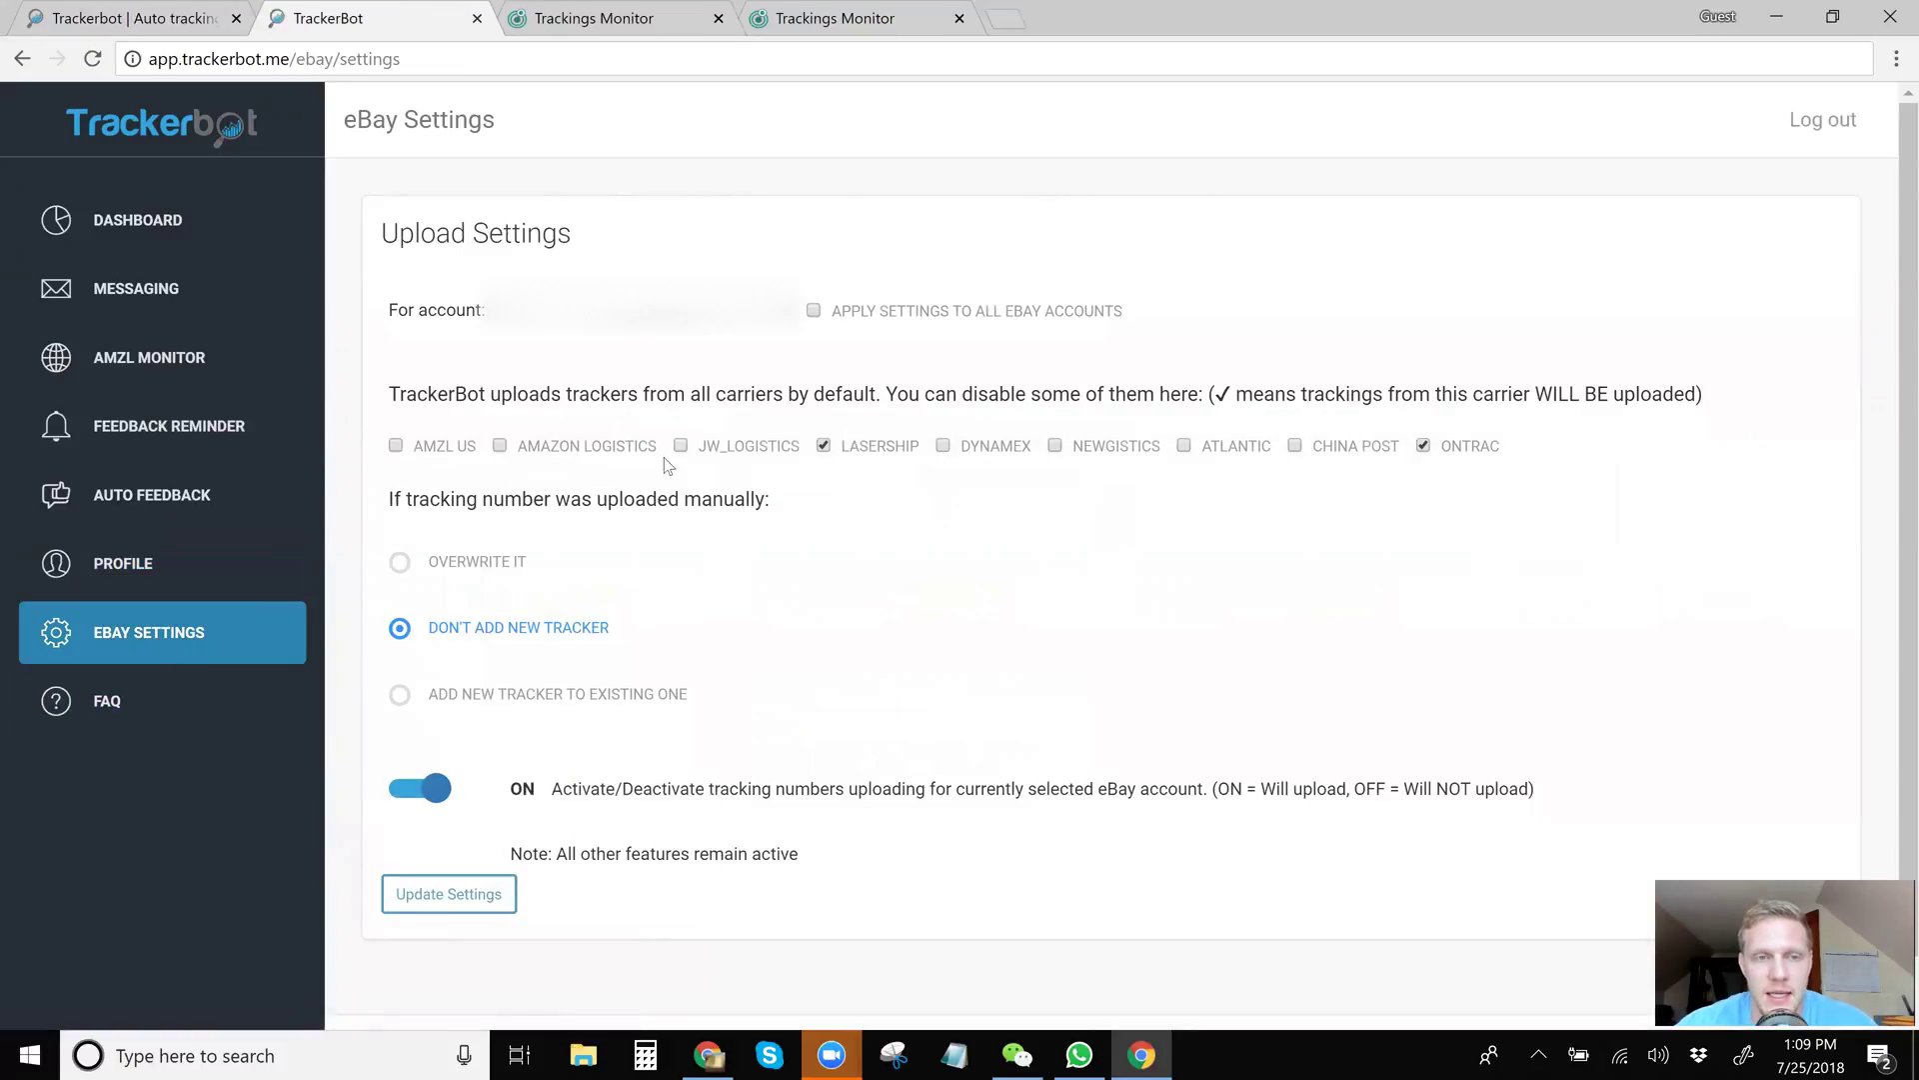